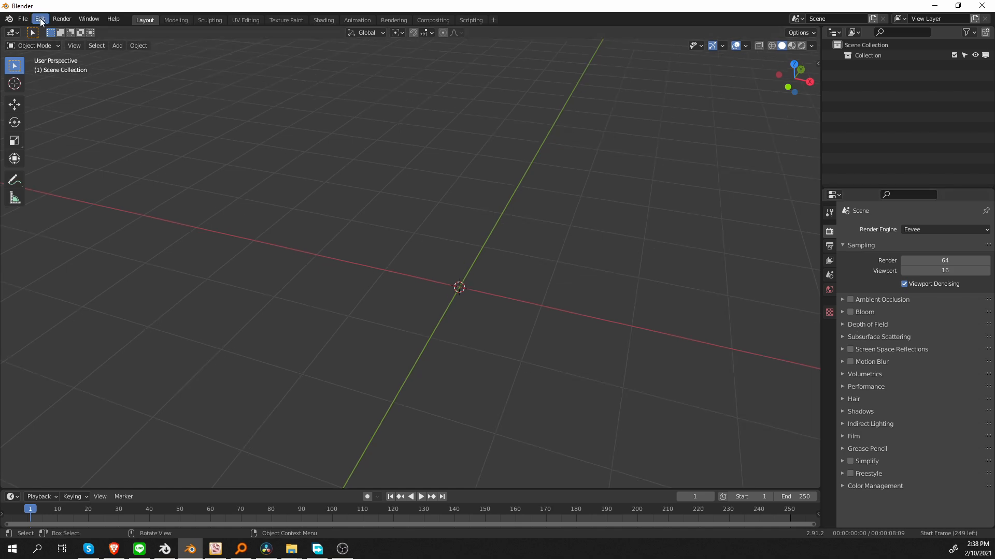
Install the rbf_drivers.zip add-on from the BlenderScripts folder through the add-on preferences
{"action": "left_click", "coordinate": [40, 19]}
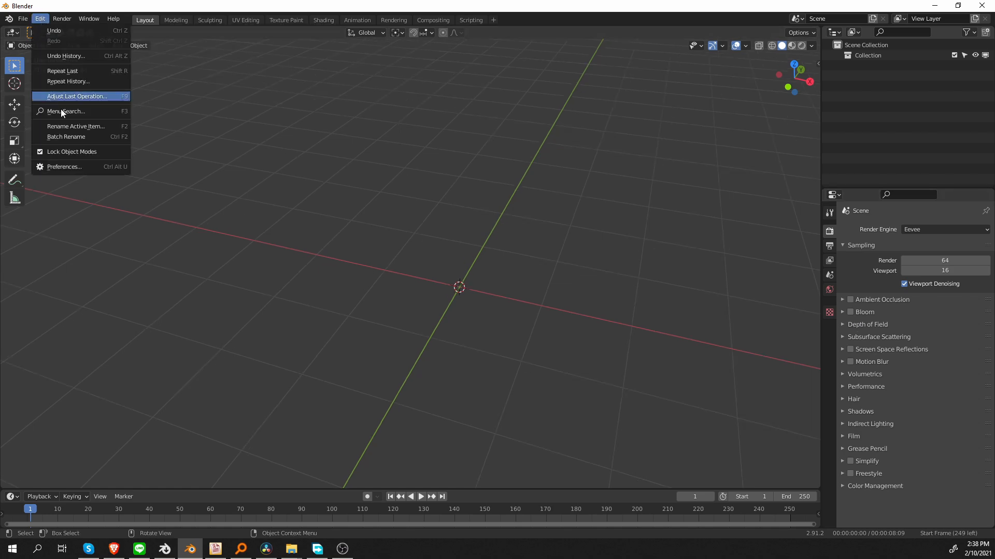
{"action": "left_click", "coordinate": [73, 164]}
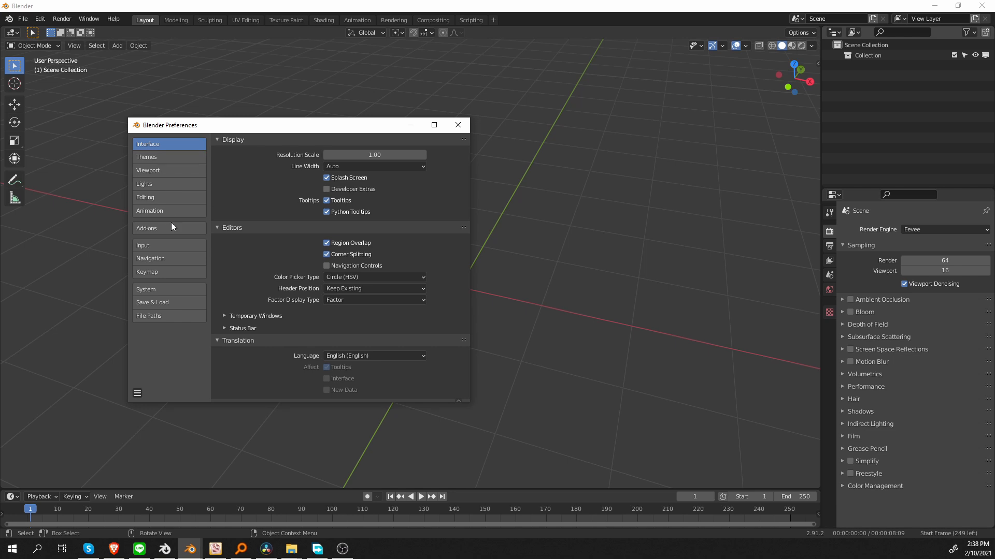
{"action": "left_click", "coordinate": [170, 228]}
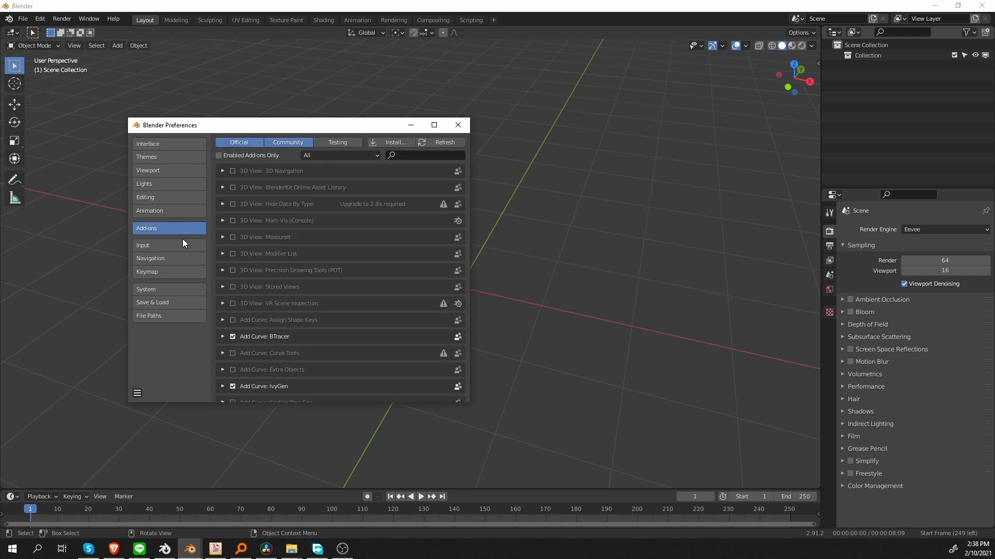
{"action": "left_click", "coordinate": [396, 141]}
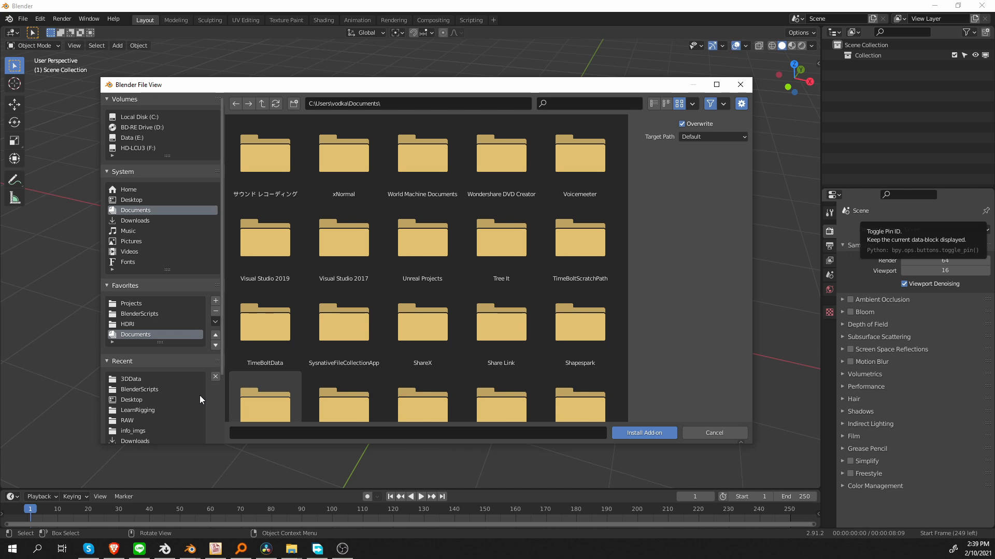
{"action": "left_click", "coordinate": [138, 313]}
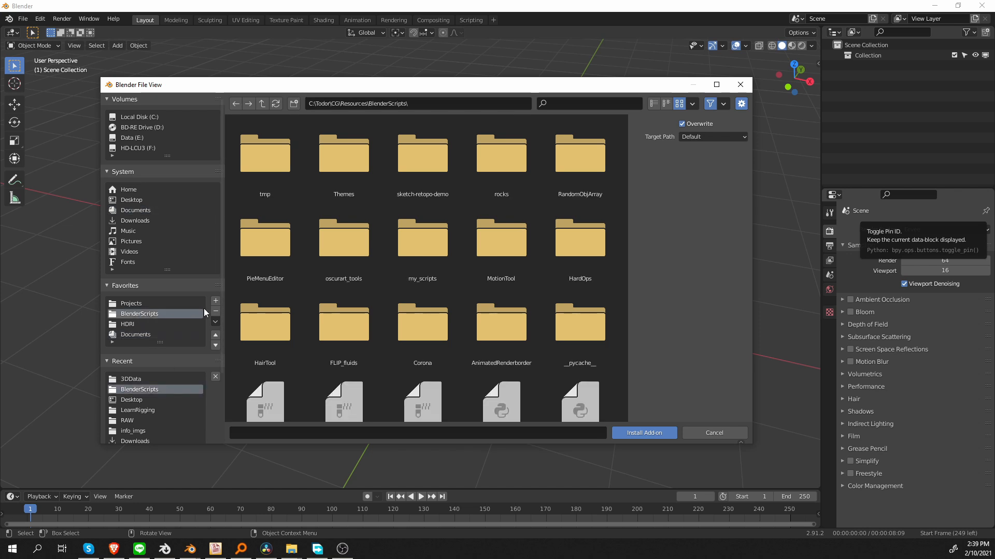
{"action": "left_click", "coordinate": [580, 104]}
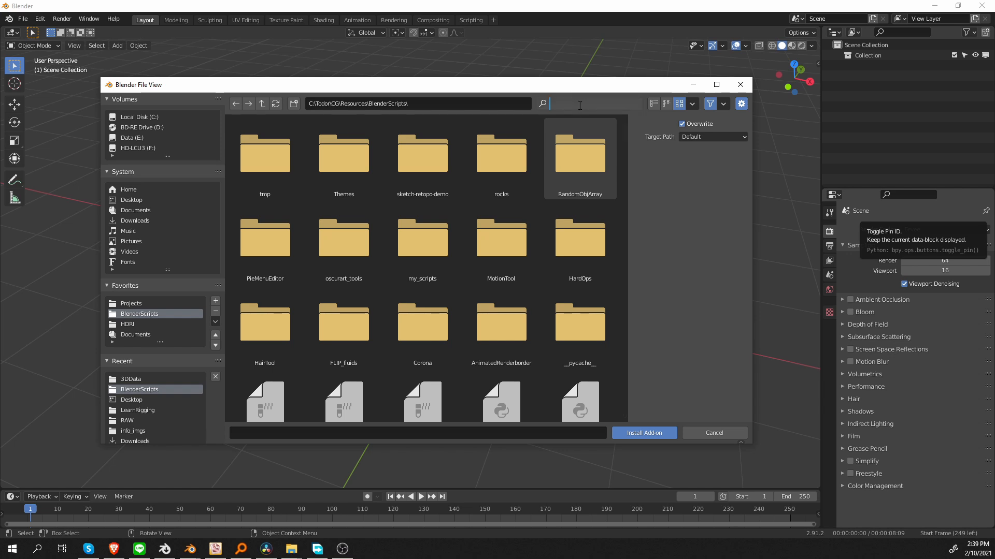
{"action": "type", "text": "rbf"}
{"action": "key", "text": "Return"}
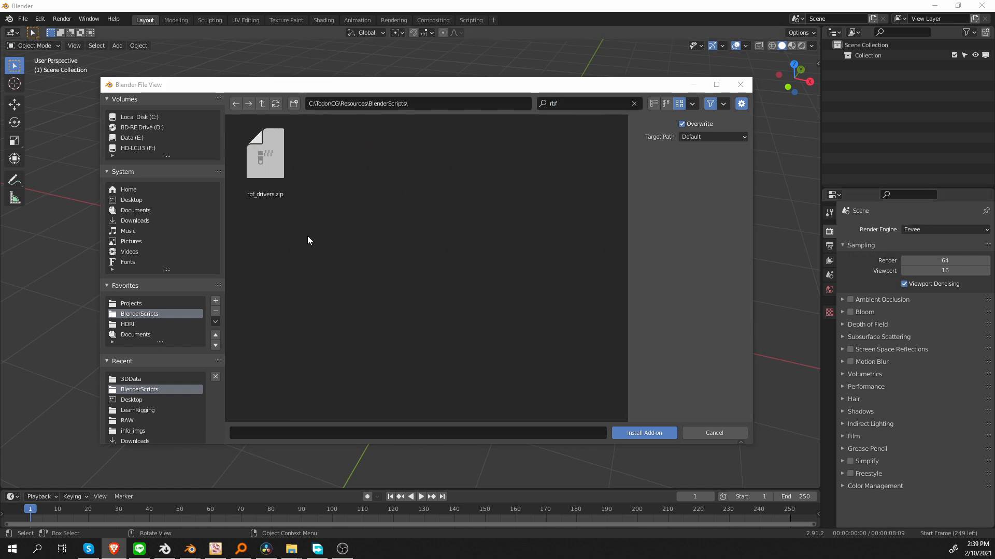
{"action": "left_click", "coordinate": [264, 148]}
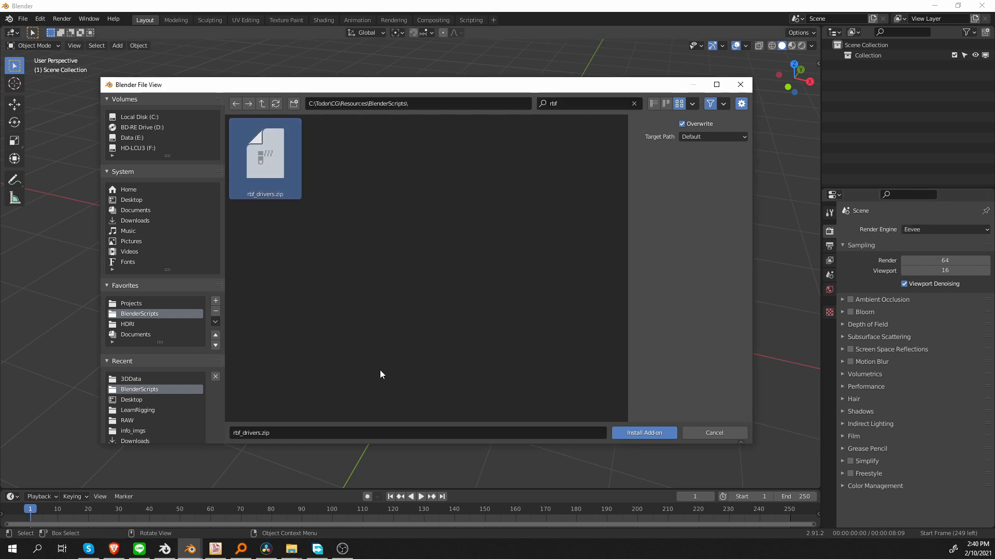
{"action": "left_click", "coordinate": [644, 433]}
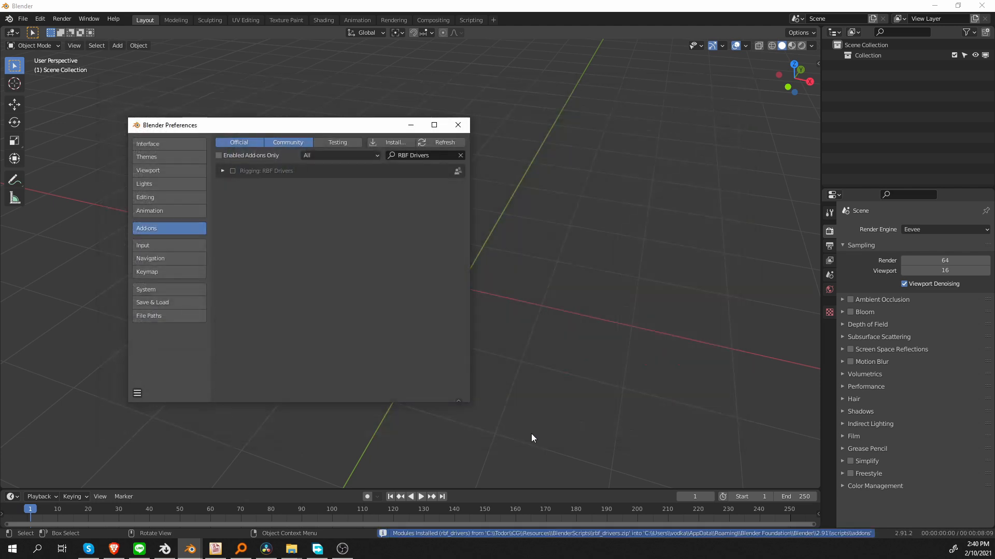
Enable the Rigging: RBF Drivers add-on and expand its details
{"action": "left_click", "coordinate": [233, 171]}
{"action": "left_click", "coordinate": [223, 170]}
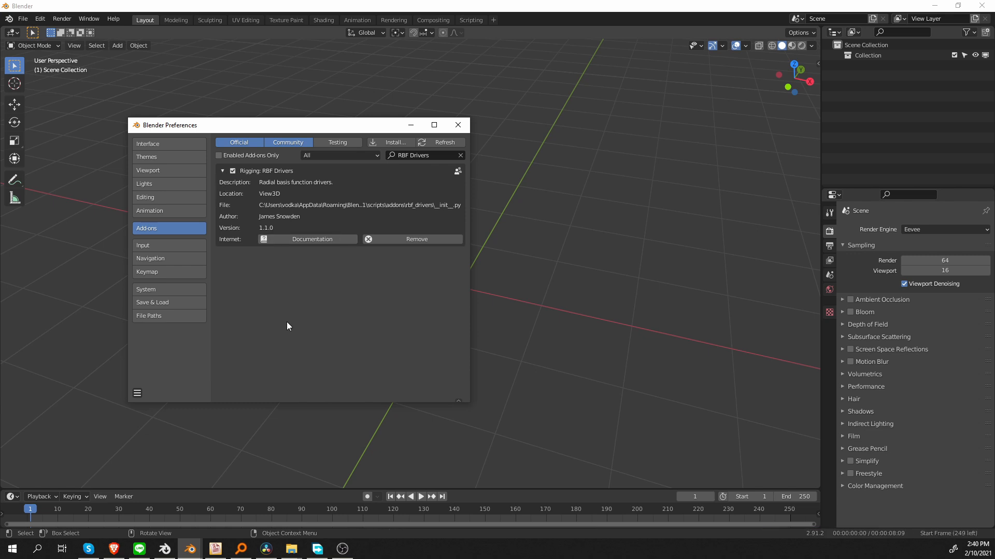
{"action": "key", "text": "alt+Tab"}
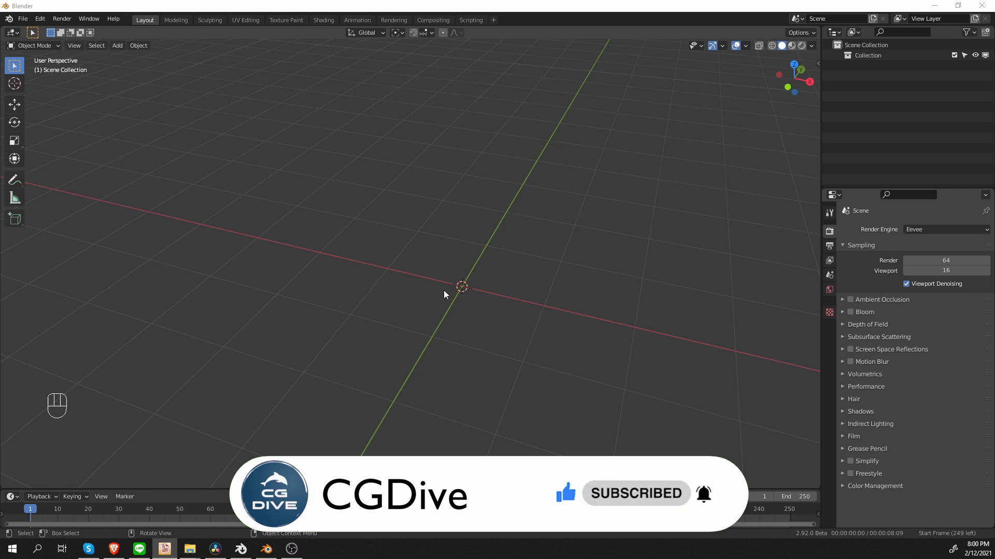
Add a single-bone armature at the world origin
{"action": "key", "text": "shift+a"}
{"action": "mouse_move", "coordinate": [471, 291]}
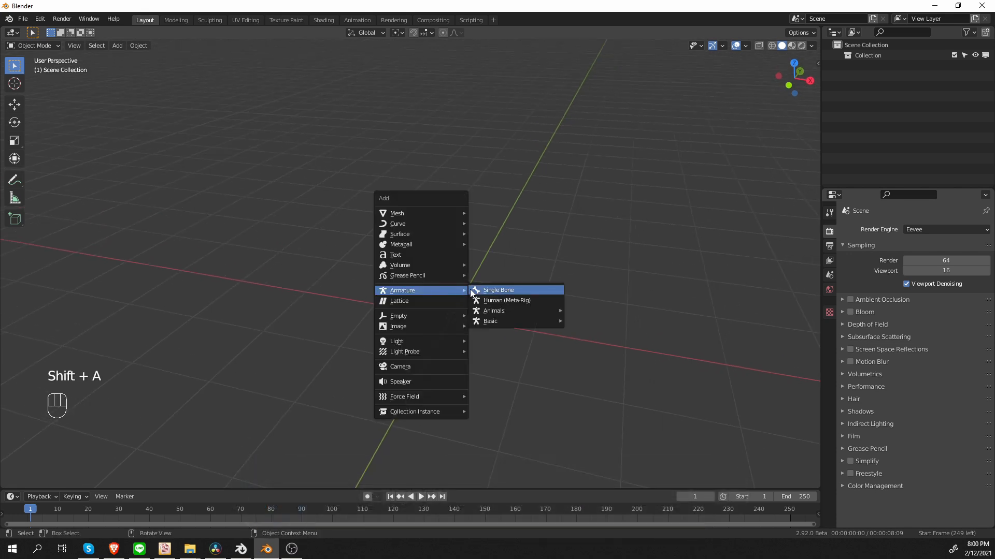
{"action": "left_click", "coordinate": [512, 290]}
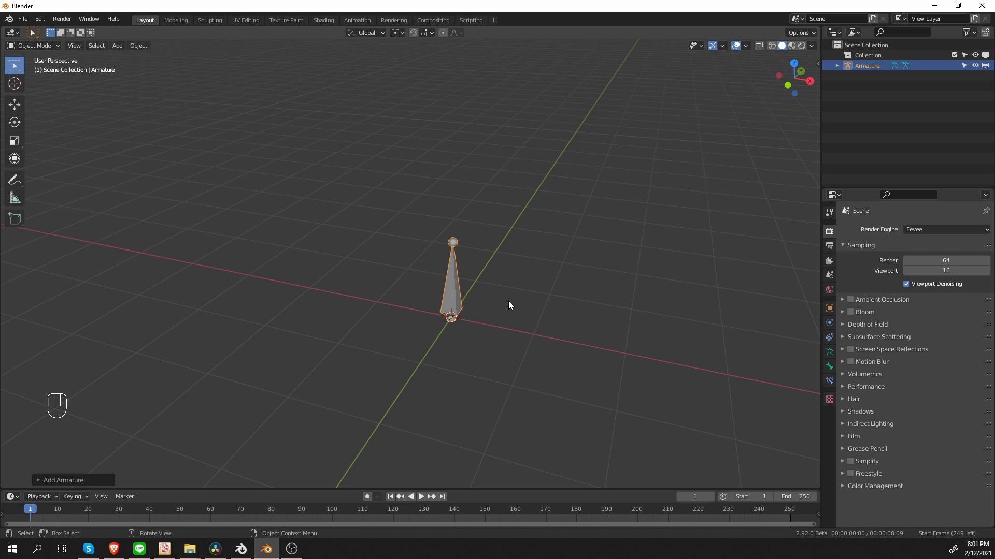
Add a Monkey mesh and move it about 2.2 m along the global X axis, beside the bone
{"action": "key", "text": "shift+a"}
{"action": "key", "text": "shift+a"}
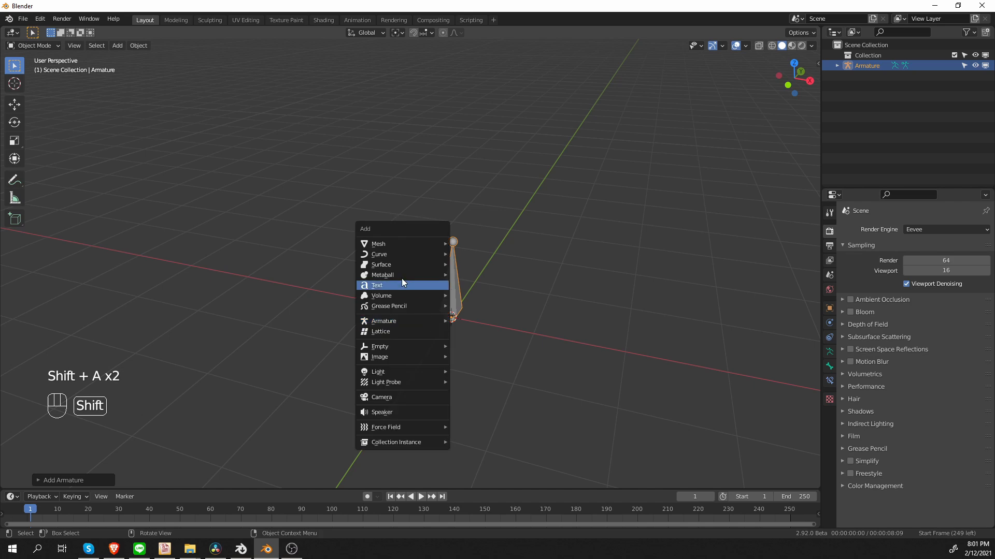
{"action": "mouse_move", "coordinate": [412, 244]}
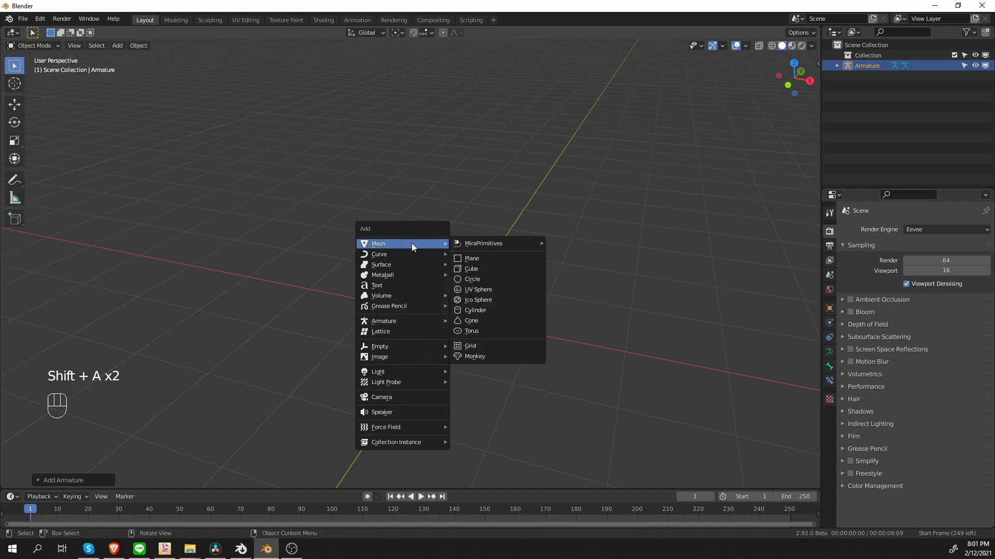
{"action": "left_click", "coordinate": [495, 355]}
{"action": "key", "text": "g"}
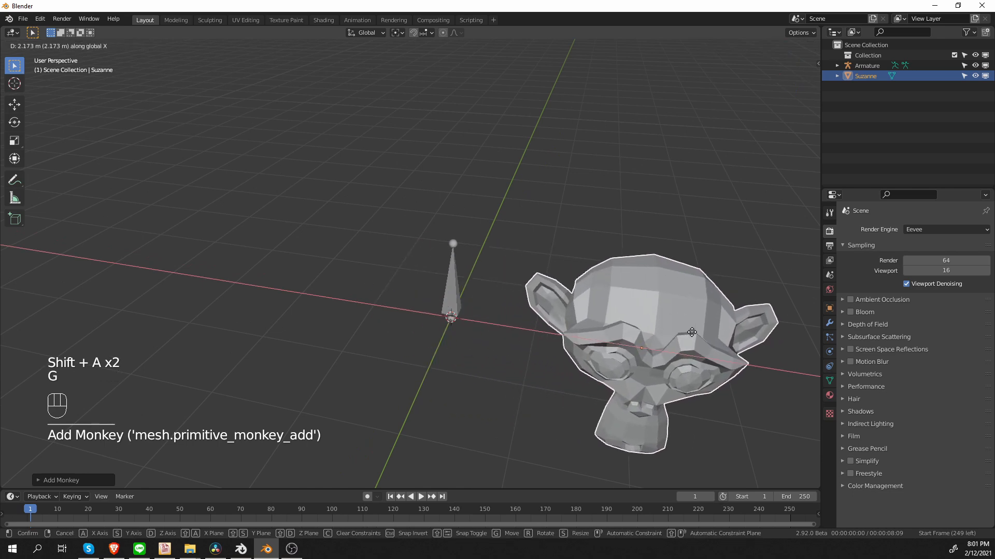
{"action": "left_click", "coordinate": [683, 341]}
{"action": "middle_click_drag", "start_coordinate": [675, 353], "coordinate": [593, 297]}
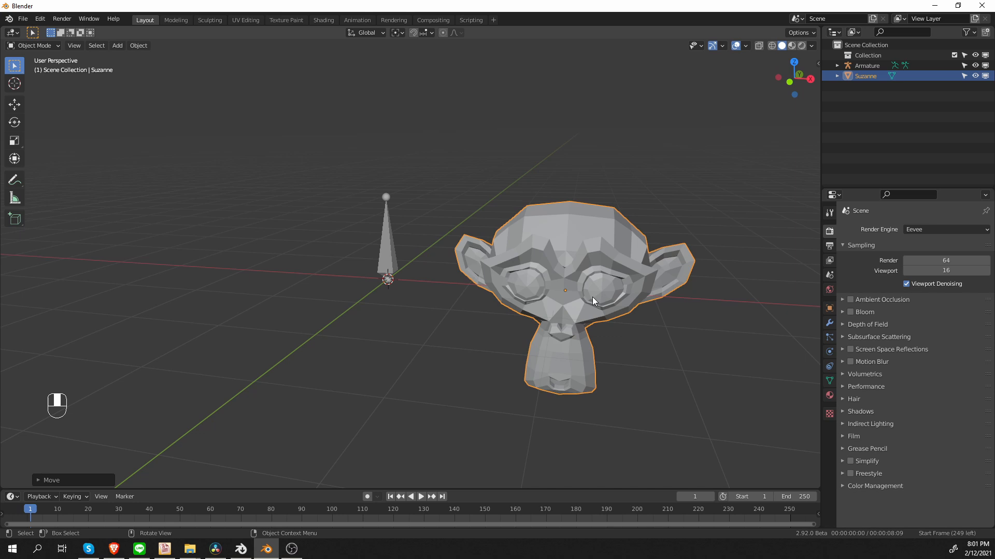
Select the armature and switch it to Pose Mode
{"action": "left_click", "coordinate": [386, 241]}
{"action": "left_click", "coordinate": [36, 46]}
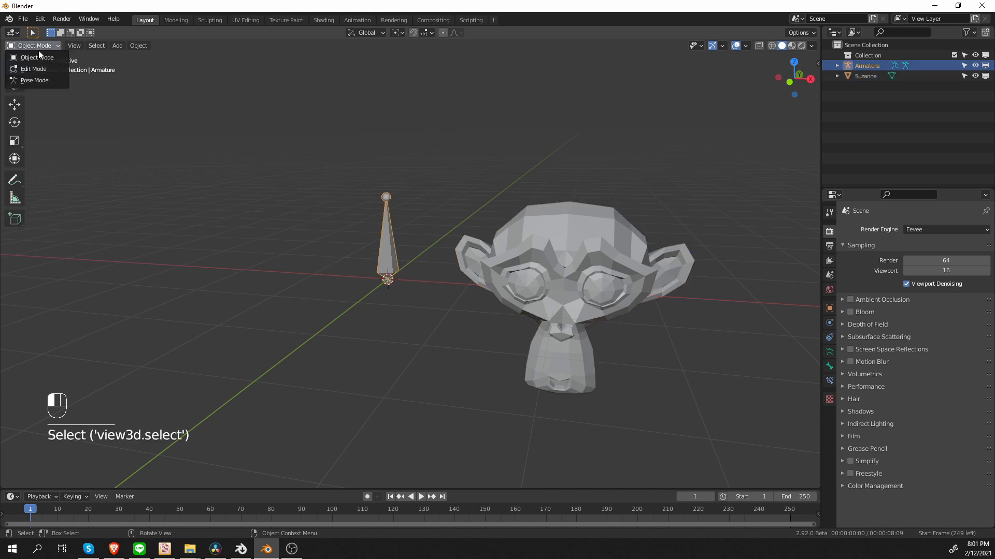
{"action": "left_click", "coordinate": [49, 79]}
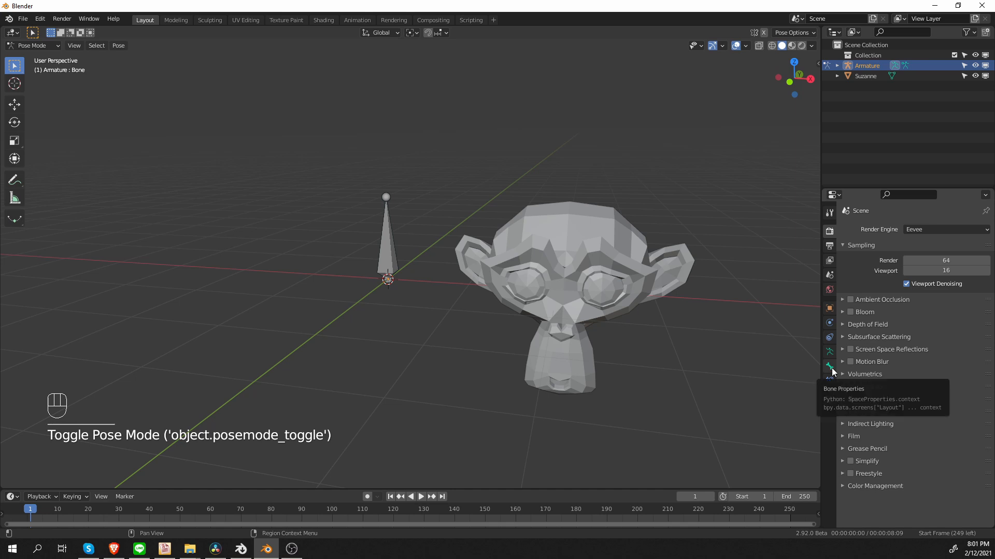
Select the bone and add a new RBF driver to it in its bone properties
{"action": "left_click", "coordinate": [829, 367]}
{"action": "left_click_drag", "start_coordinate": [844, 241], "coordinate": [843, 343]}
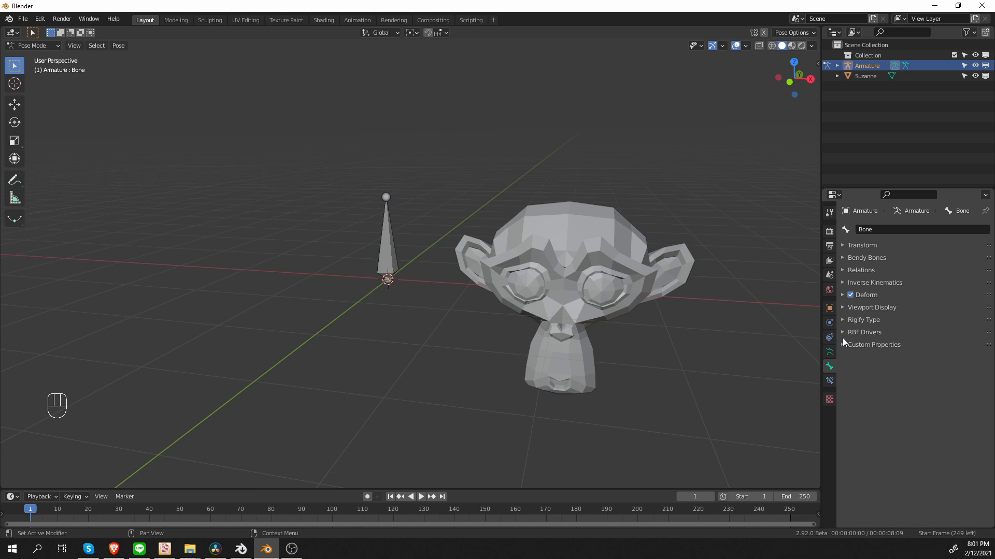
{"action": "left_click", "coordinate": [843, 332]}
{"action": "key", "text": "ctrl+z"}
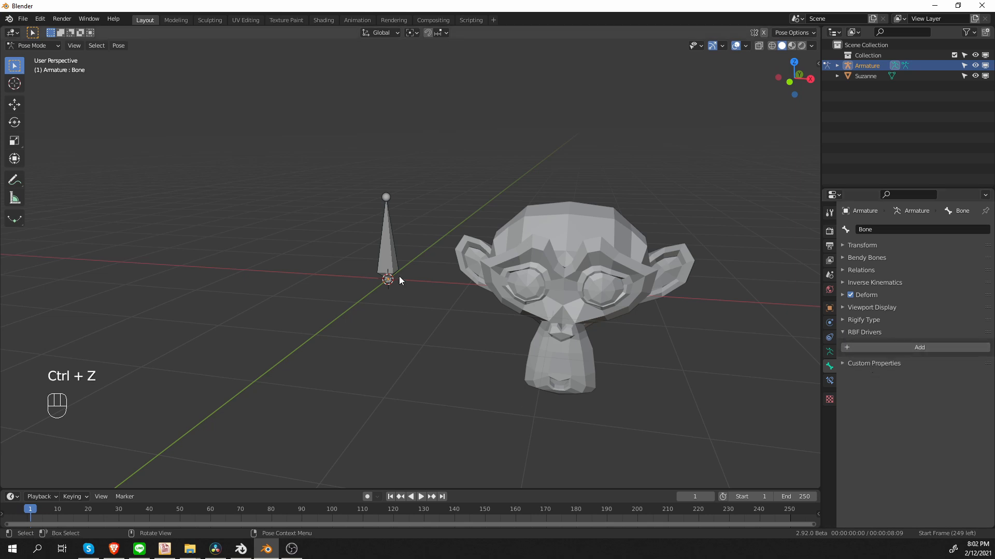
{"action": "left_click", "coordinate": [386, 231]}
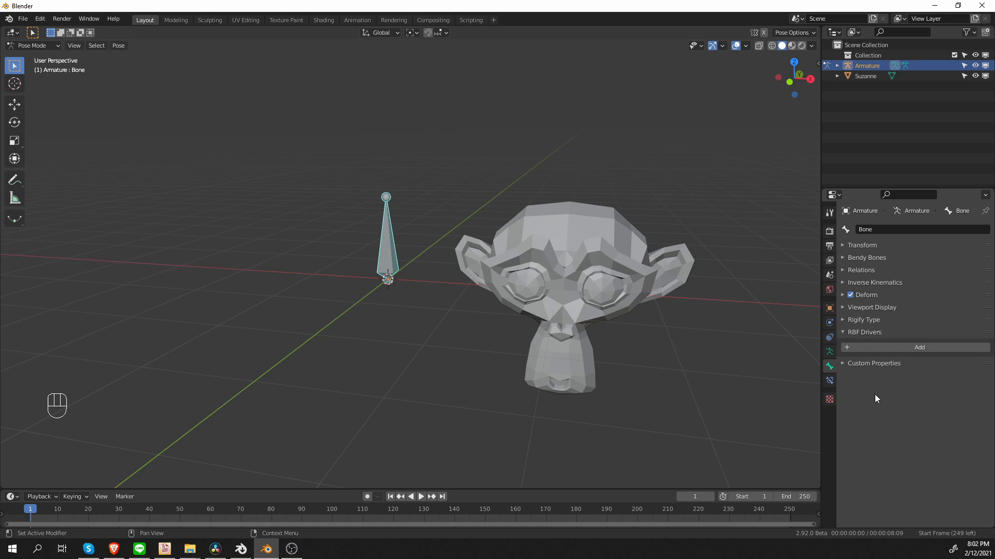
{"action": "left_click", "coordinate": [897, 349]}
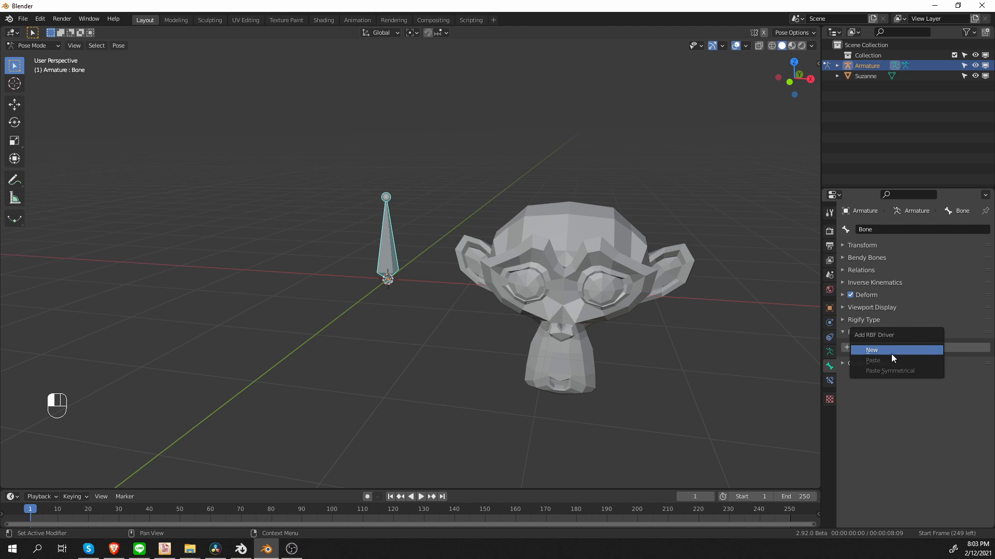
{"action": "left_click", "coordinate": [890, 348]}
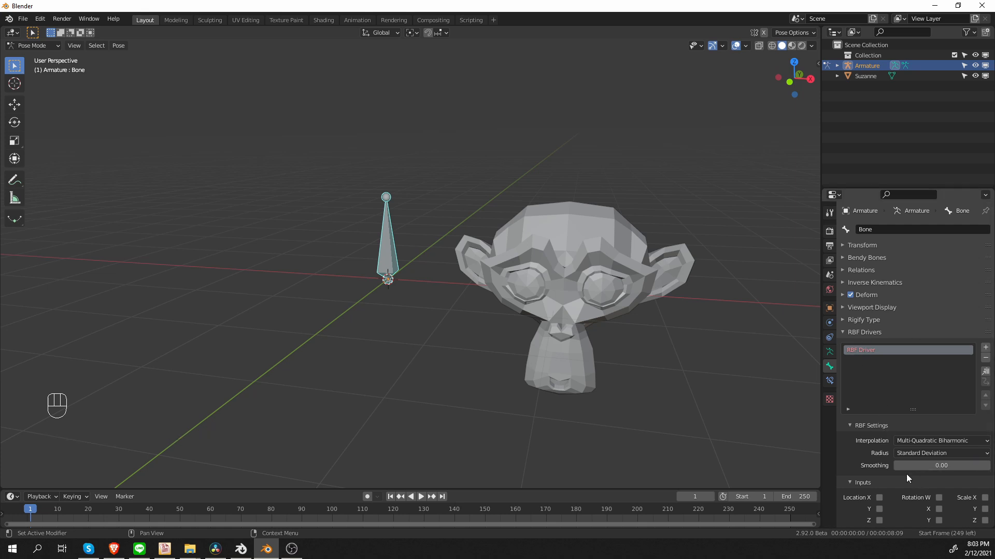
Enlarge the properties editor upward so the RBF driver's settings, inputs, driven properties and poses fit in view
{"action": "left_click_drag", "start_coordinate": [879, 187], "coordinate": [883, 55]}
{"action": "scroll", "coordinate": [888, 285], "scroll_direction": "down", "scroll_amount": 2}
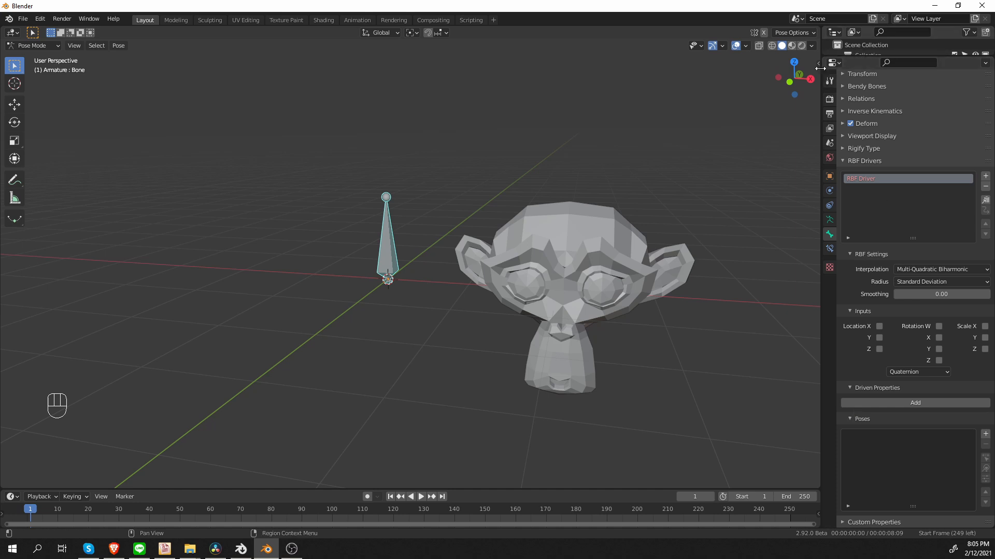
{"action": "mouse_move", "coordinate": [818, 64]}
{"action": "left_mouse_down"}
{"action": "mouse_move", "coordinate": [786, 69]}
{"action": "mouse_move", "coordinate": [826, 78]}
{"action": "left_mouse_up"}
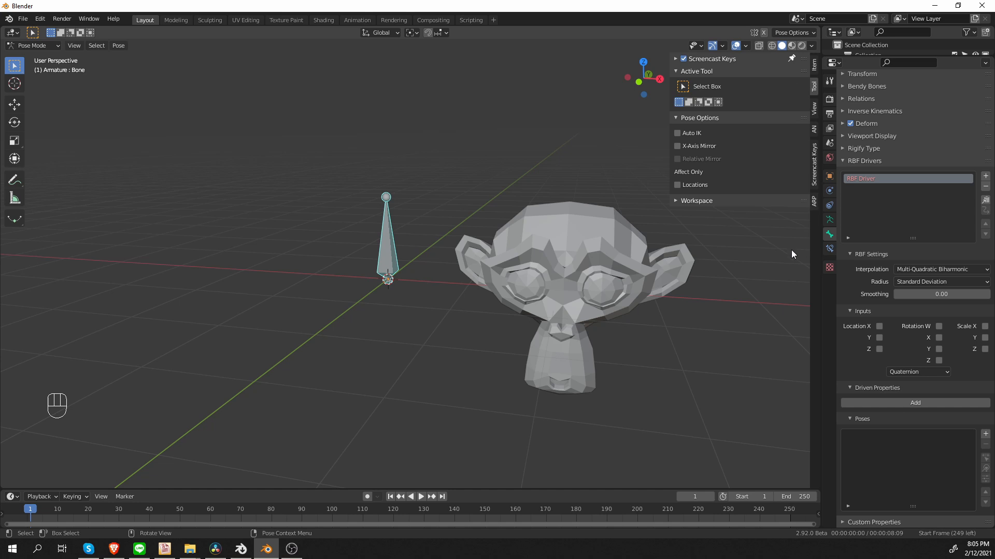
{"action": "key", "text": "n"}
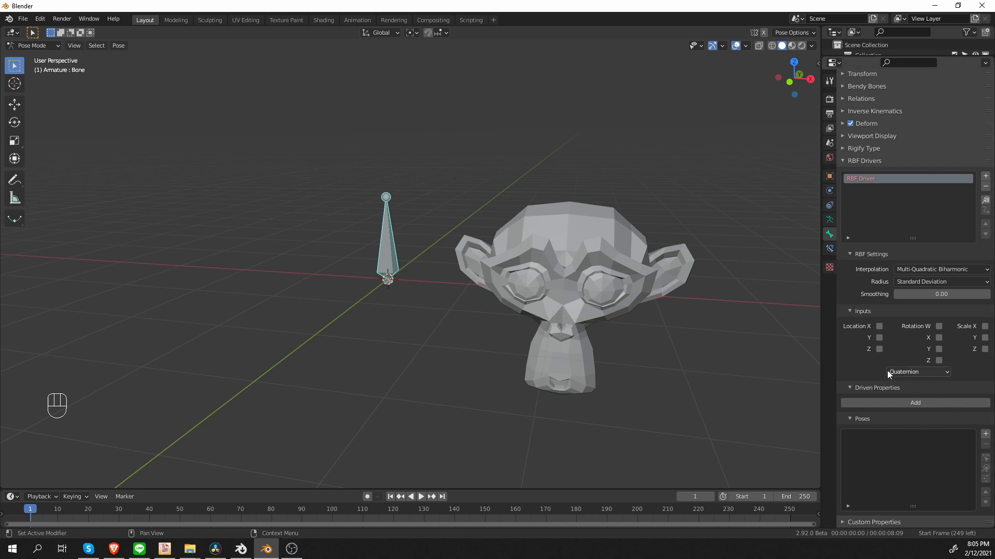
{"action": "double_click", "coordinate": [862, 179]}
{"action": "left_click", "coordinate": [879, 199]}
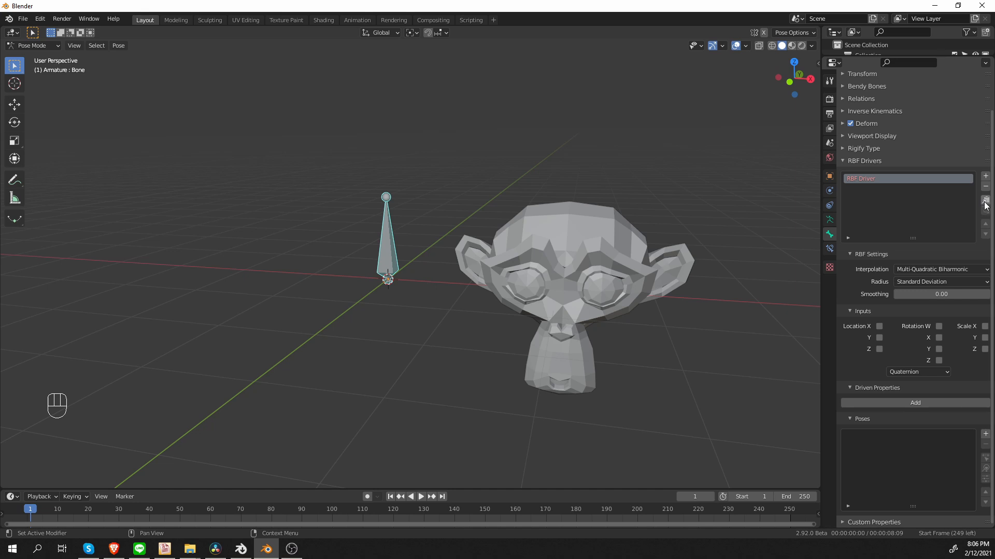
{"action": "left_click", "coordinate": [985, 176]}
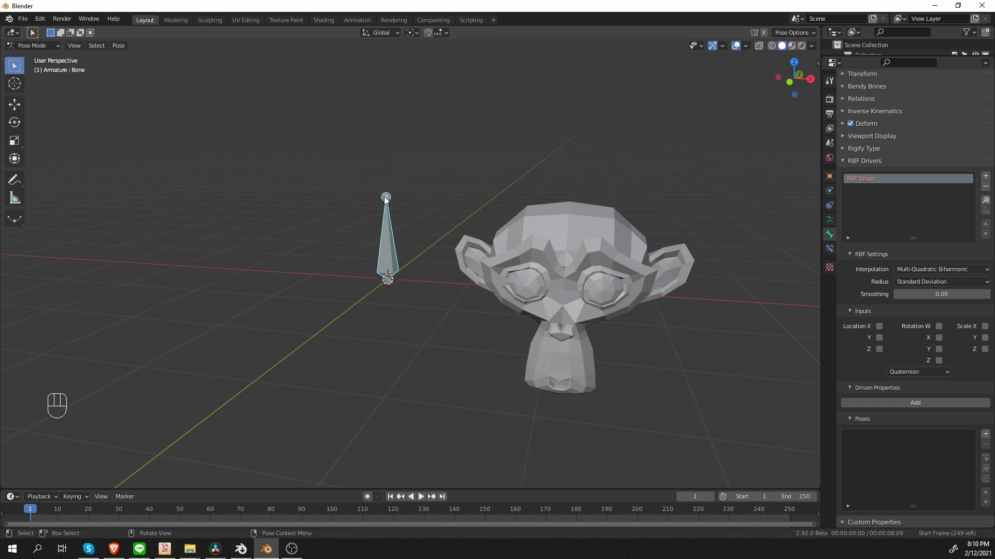
Enable Location Y as the RBF driver's input and add Suzanne's X, Y, Z location and Euler rotation transforms as driven properties
{"action": "mouse_move", "coordinate": [387, 194]}
{"action": "left_mouse_down"}
{"action": "mouse_move", "coordinate": [379, 115]}
{"action": "mouse_move", "coordinate": [370, 136]}
{"action": "mouse_move", "coordinate": [393, 124]}
{"action": "mouse_move", "coordinate": [390, 97]}
{"action": "mouse_move", "coordinate": [402, 113]}
{"action": "left_mouse_up"}
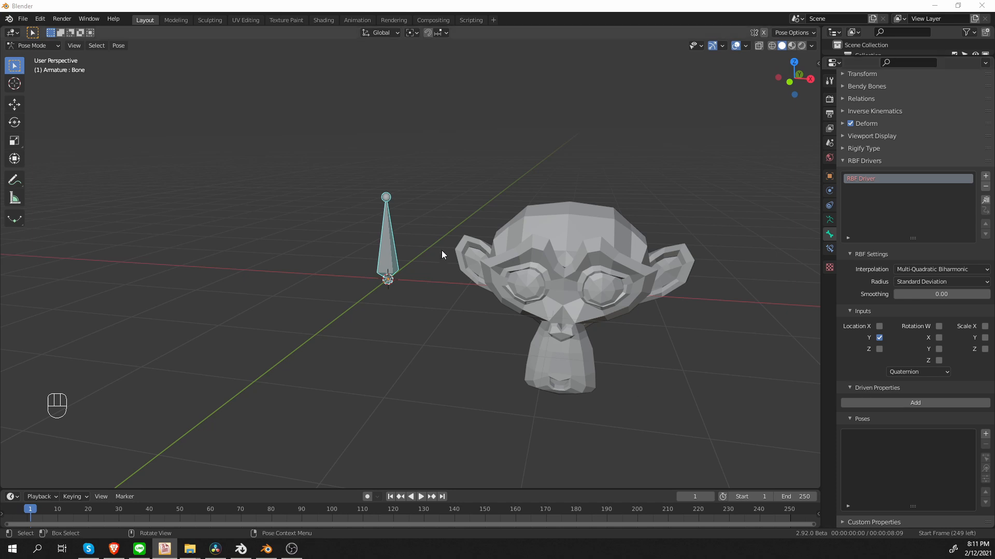
{"action": "left_click", "coordinate": [896, 401]}
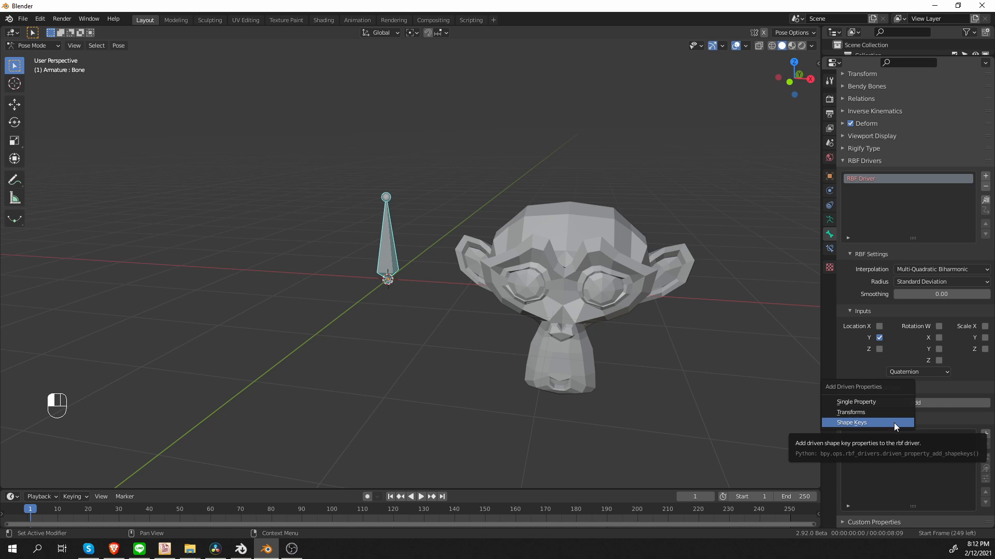
{"action": "left_click", "coordinate": [872, 412]}
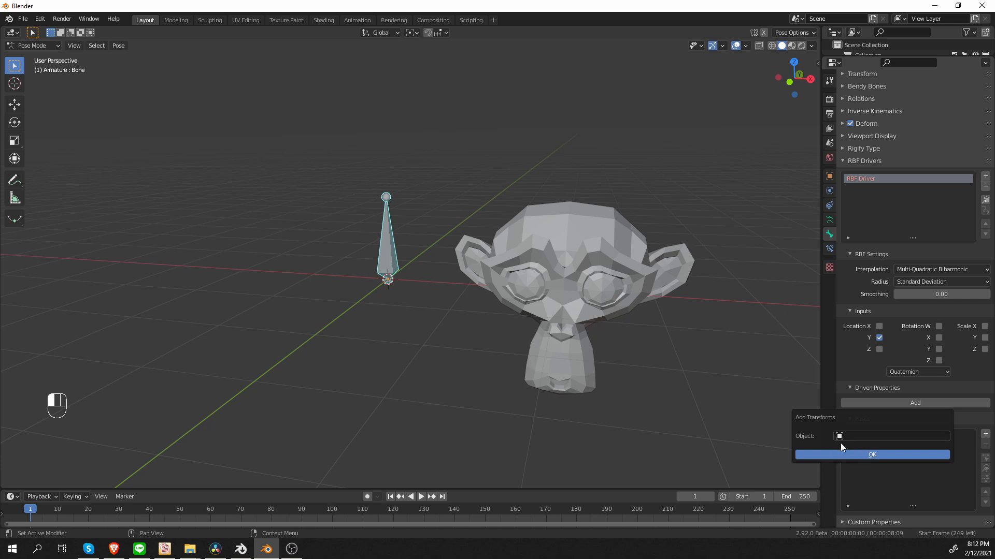
{"action": "left_click", "coordinate": [864, 436]}
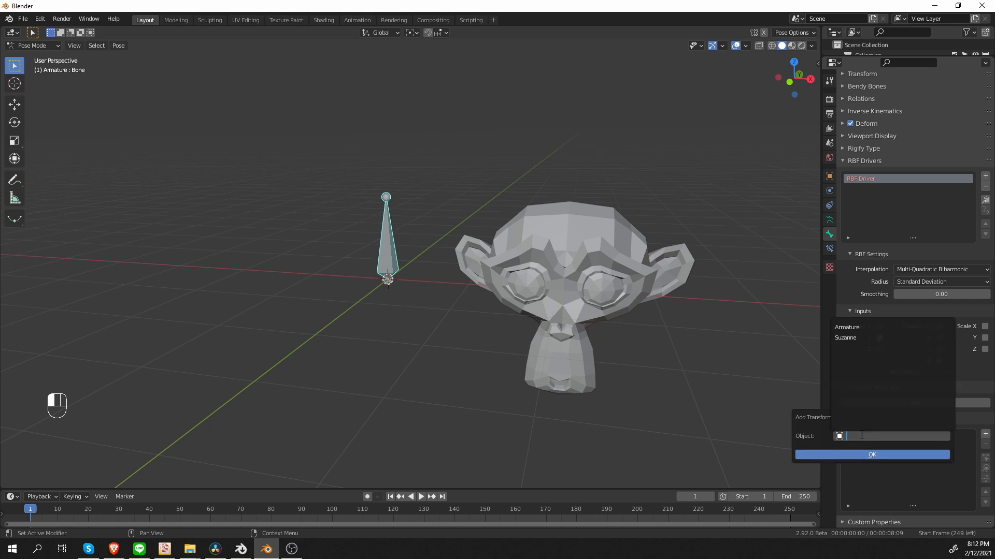
{"action": "left_click", "coordinate": [859, 338]}
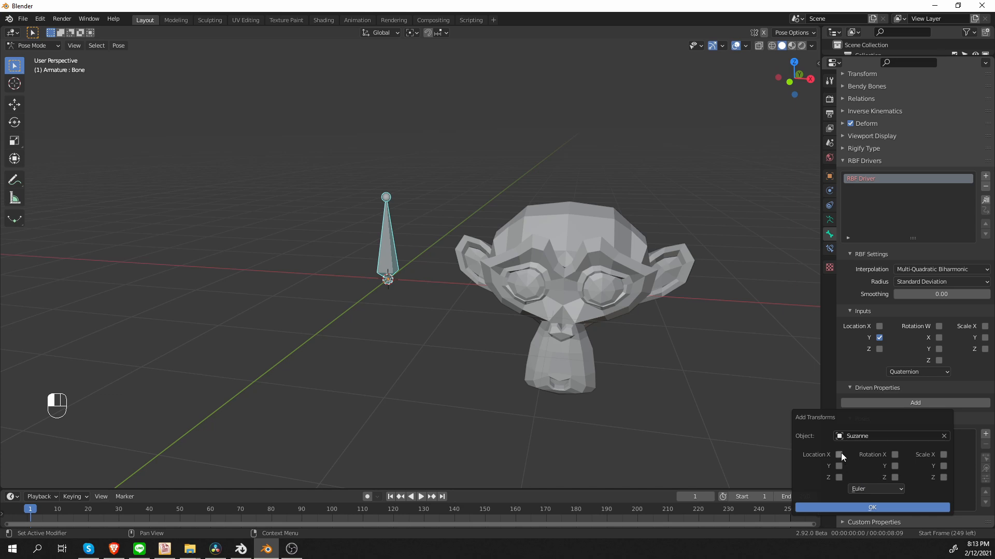
{"action": "left_click_drag", "start_coordinate": [841, 454], "coordinate": [841, 480]}
{"action": "left_click", "coordinate": [860, 507]}
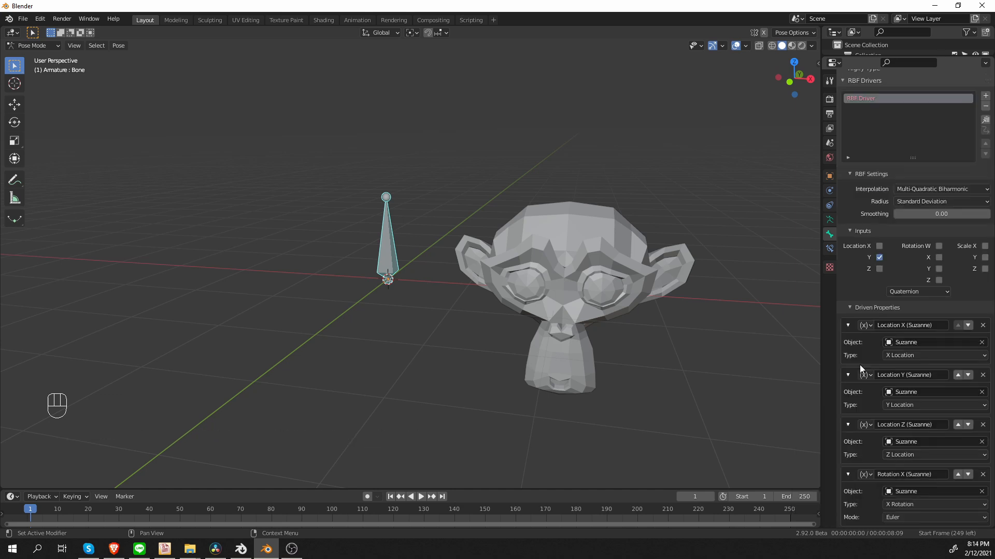
Collapse the entries of all of Suzanne's driven properties, from Location X to Scale Z
{"action": "left_click_drag", "start_coordinate": [848, 326], "coordinate": [848, 452]}
{"action": "scroll", "coordinate": [848, 448], "scroll_direction": "down", "scroll_amount": 2}
{"action": "left_click", "coordinate": [849, 429]}
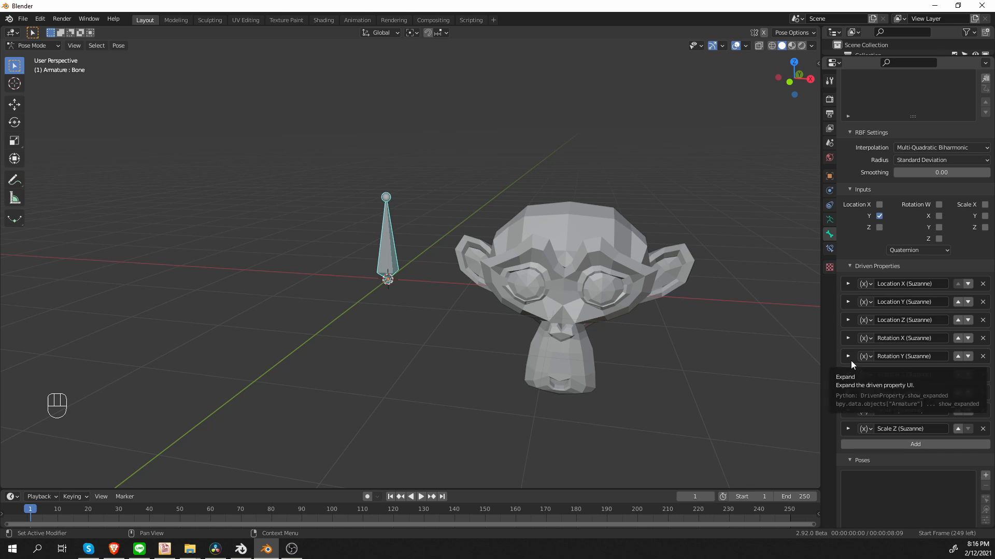
Examine the Location X driven property's driver type choices, keeping Transform Channel, and collapse its entry again
{"action": "left_click", "coordinate": [848, 285]}
{"action": "left_click", "coordinate": [865, 284]}
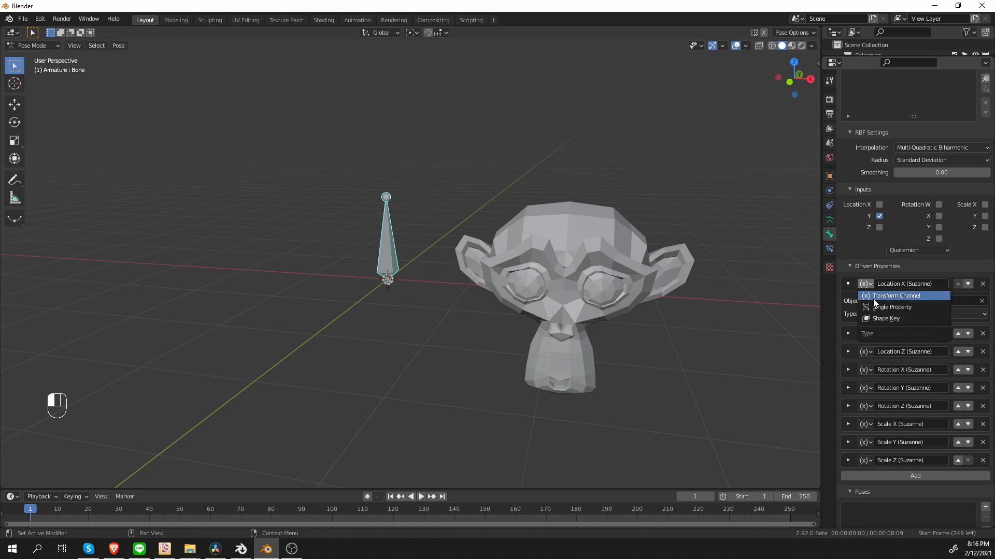
{"action": "left_click", "coordinate": [894, 297]}
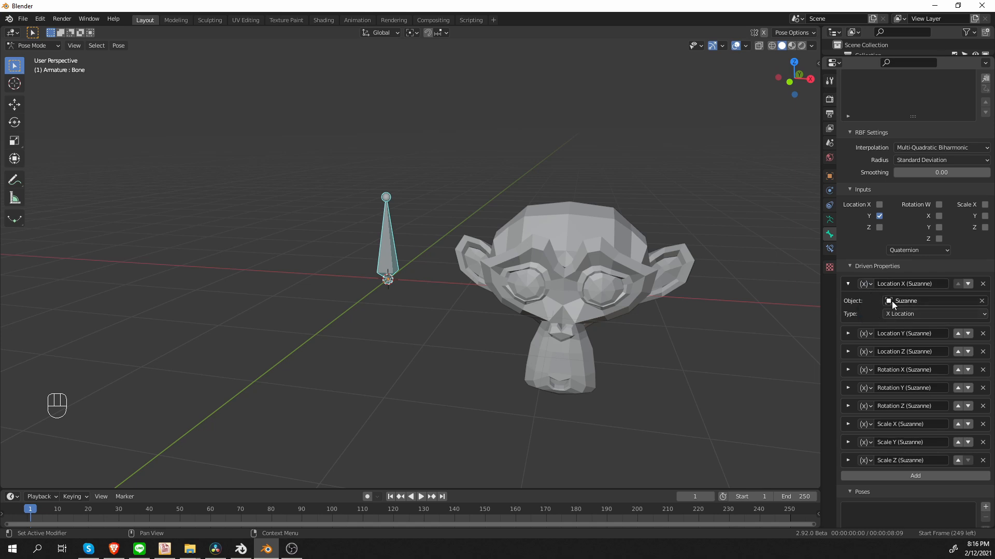
{"action": "left_click", "coordinate": [901, 315]}
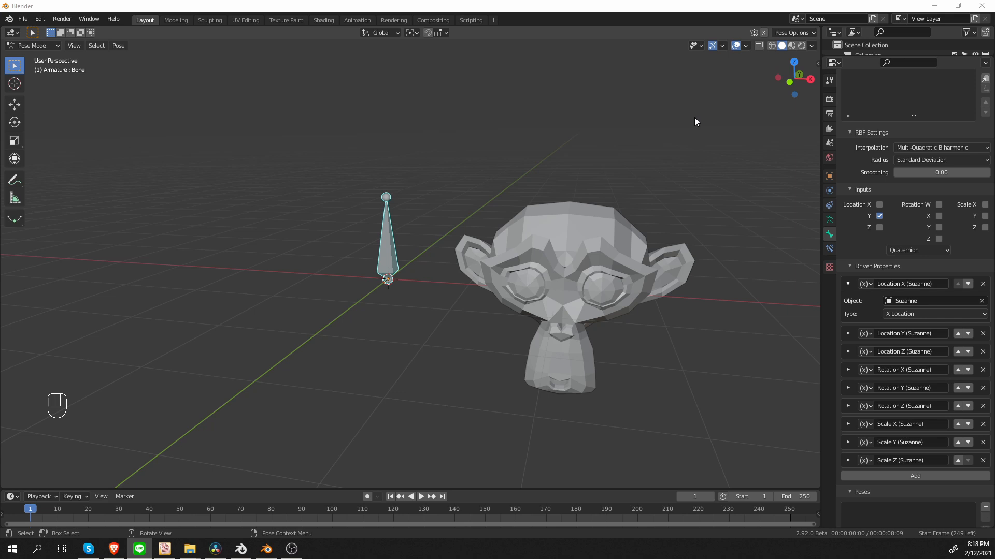
{"action": "left_click", "coordinate": [847, 284]}
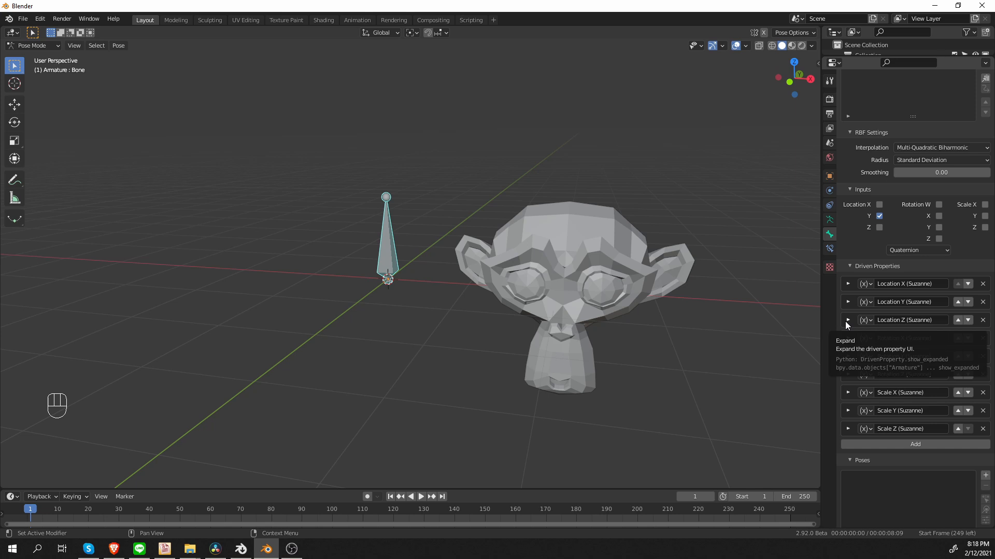
Collapse the Driven Properties section and add a first pose to the driver for the rest position
{"action": "left_click", "coordinate": [850, 266]}
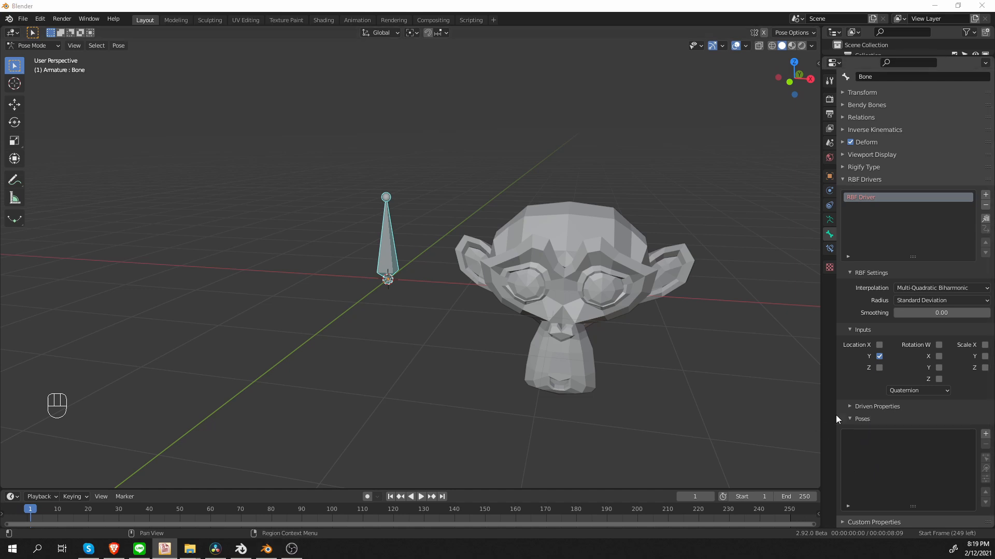
{"action": "left_click", "coordinate": [986, 434]}
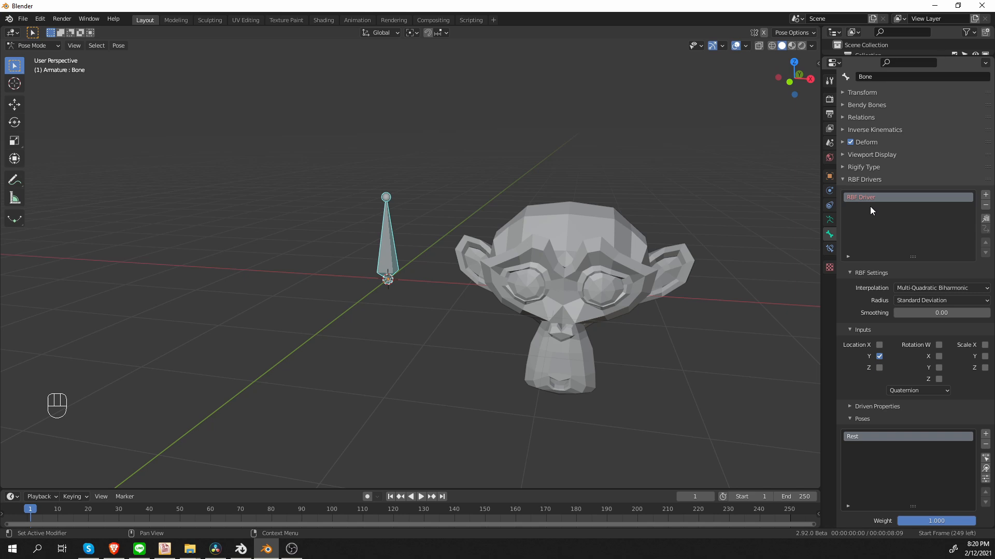
Move the bone up along the Z axis by about its own length
{"action": "middle_click_drag", "start_coordinate": [385, 321], "coordinate": [395, 316]}
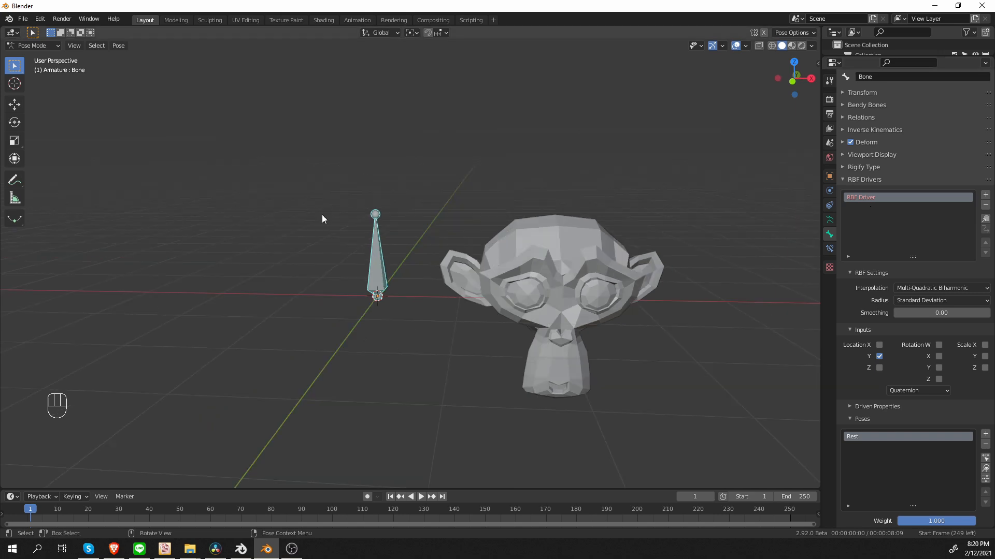
{"action": "left_click", "coordinate": [15, 105]}
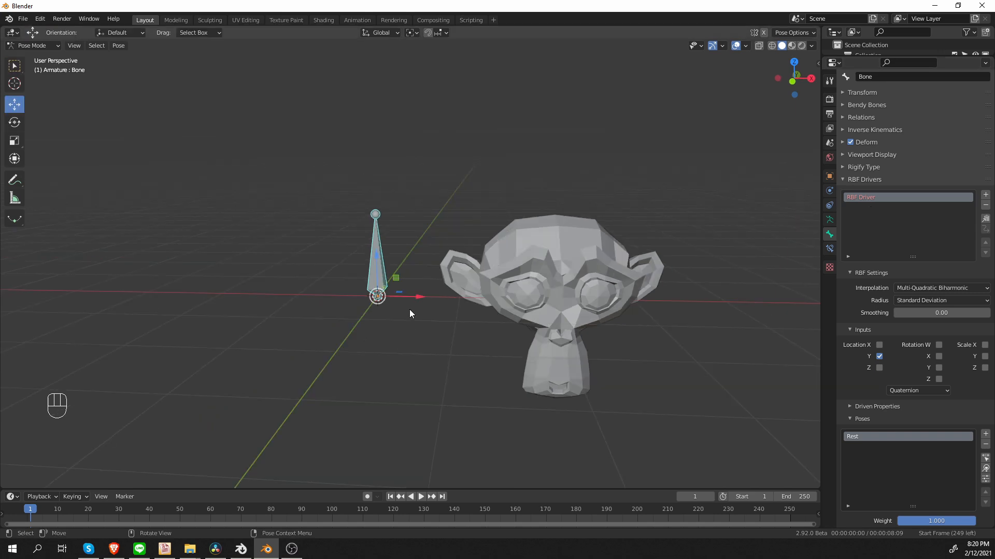
{"action": "left_click_drag", "start_coordinate": [377, 261], "coordinate": [377, 177]}
{"action": "left_click", "coordinate": [500, 271]}
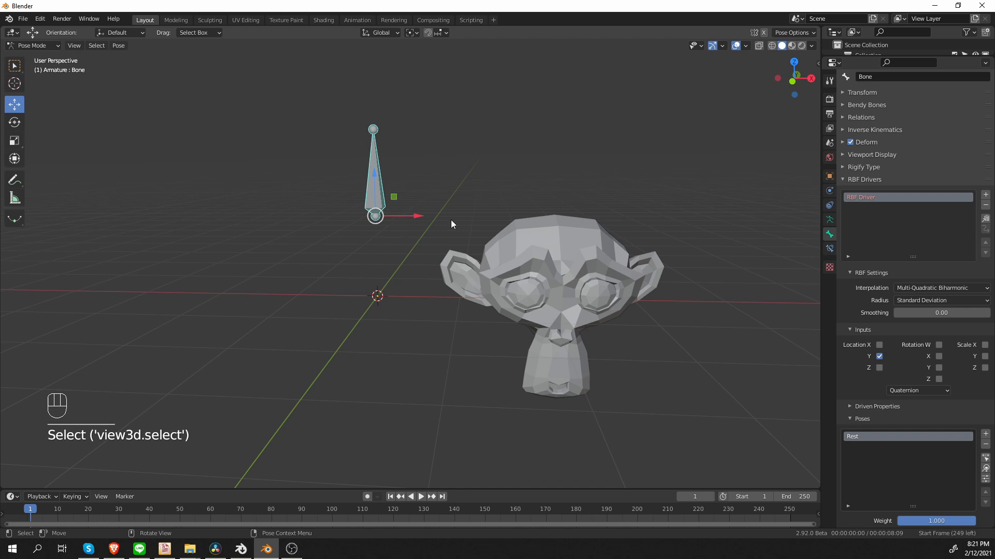
Switch to Object Mode, select Suzanne and try moving it up along Z
{"action": "left_click", "coordinate": [46, 48]}
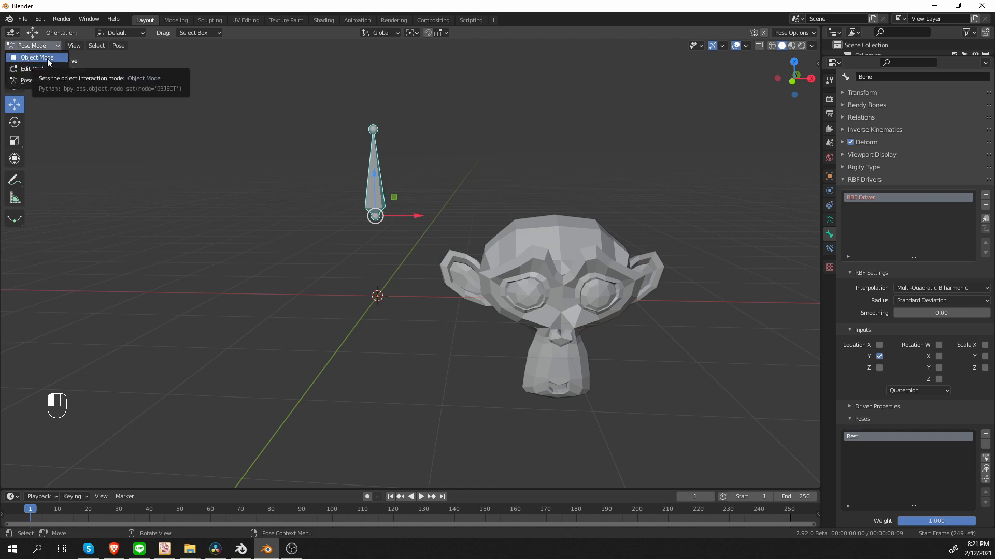
{"action": "left_click", "coordinate": [44, 58]}
{"action": "left_click", "coordinate": [545, 247]}
{"action": "left_click", "coordinate": [15, 105]}
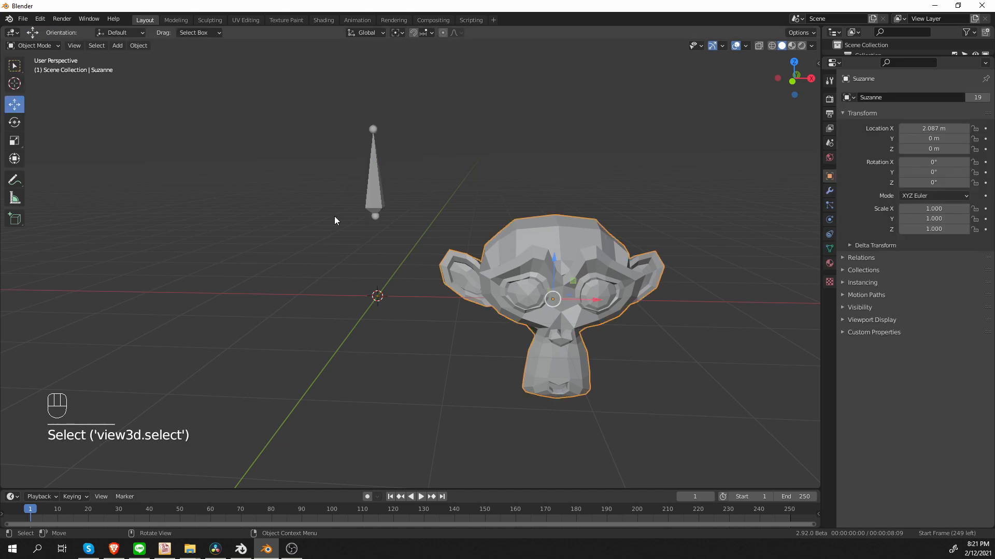
{"action": "left_click_drag", "start_coordinate": [553, 259], "coordinate": [548, 178]}
{"action": "right_click", "coordinate": [548, 179]}
Select the armature and return it to Pose Mode
{"action": "left_click", "coordinate": [376, 190]}
{"action": "left_click", "coordinate": [32, 46]}
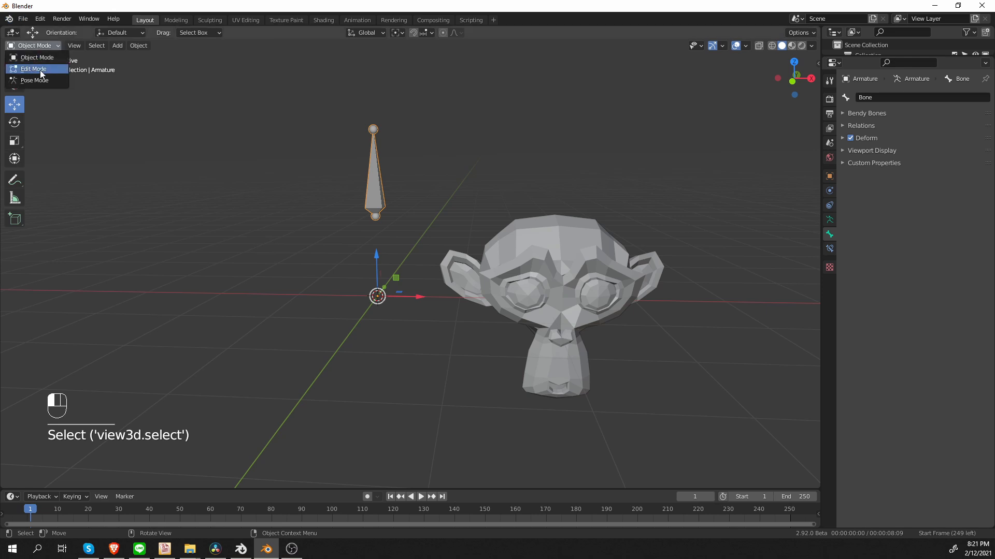
{"action": "left_click", "coordinate": [34, 80]}
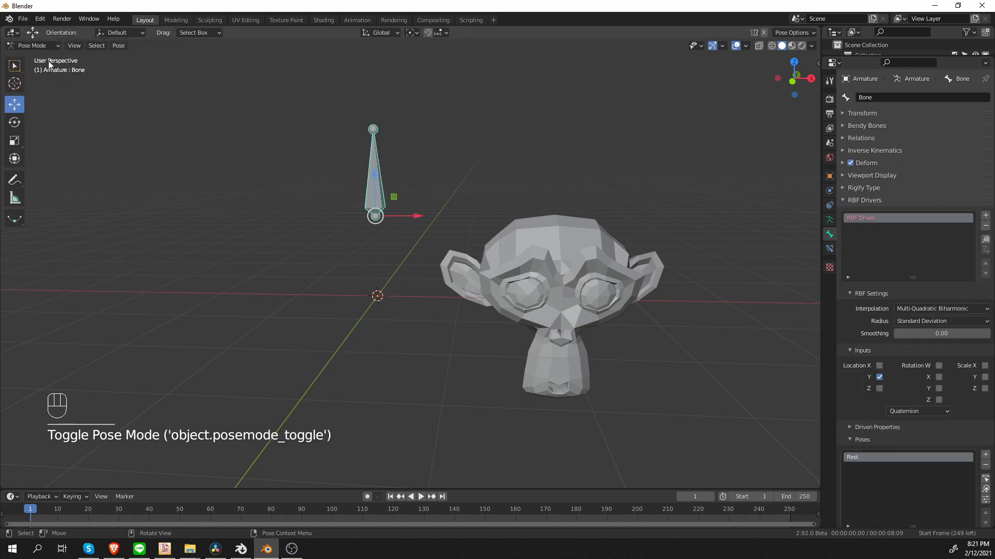
Turn off Lock Object Modes and try selecting Suzanne and the bone directly one after the other
{"action": "left_click", "coordinate": [40, 19]}
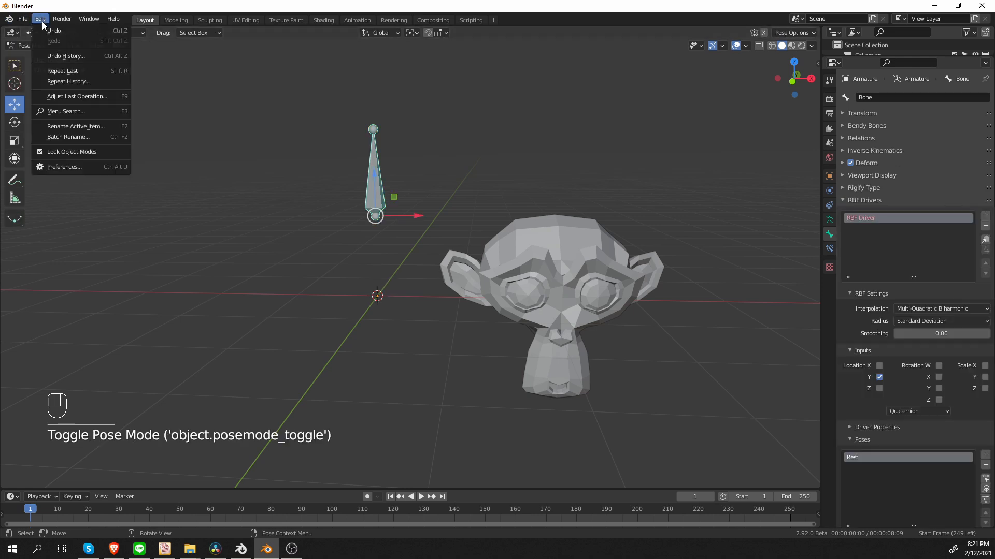
{"action": "left_click", "coordinate": [41, 153]}
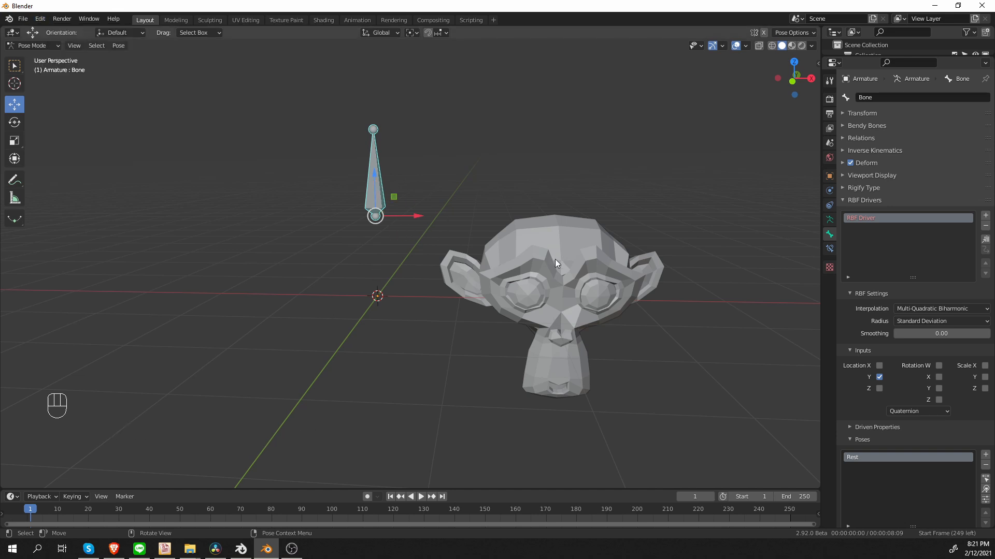
{"action": "left_click", "coordinate": [554, 244]}
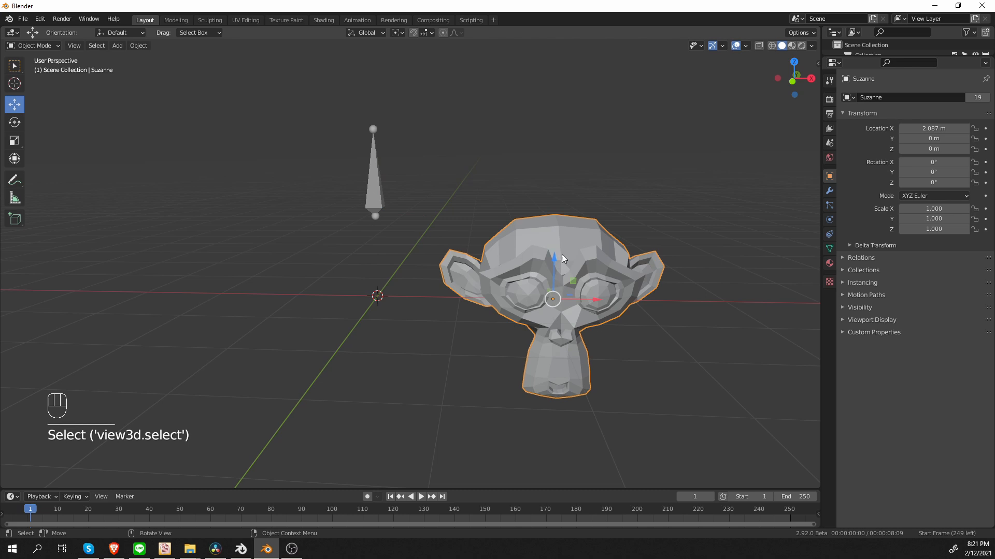
{"action": "left_click", "coordinate": [371, 179]}
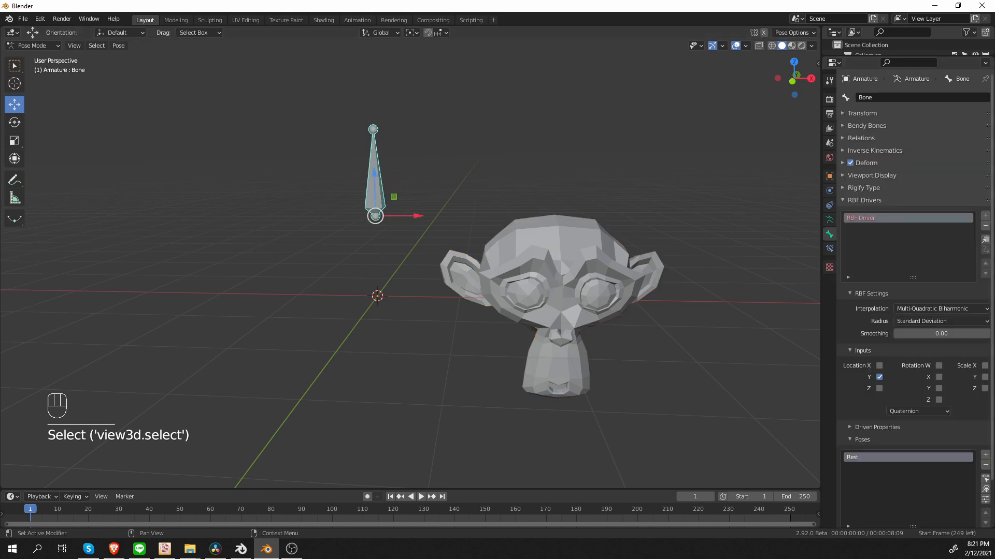
Raise Suzanne to about 1.07 m on Z and stretch it to a Z scale of about 1.38
{"action": "left_click", "coordinate": [555, 235]}
{"action": "left_click_drag", "start_coordinate": [554, 265], "coordinate": [557, 146]}
{"action": "left_click", "coordinate": [14, 140]}
Select the bone and add a second RBF pose from the current bone and Suzanne transforms
{"action": "left_click", "coordinate": [373, 209]}
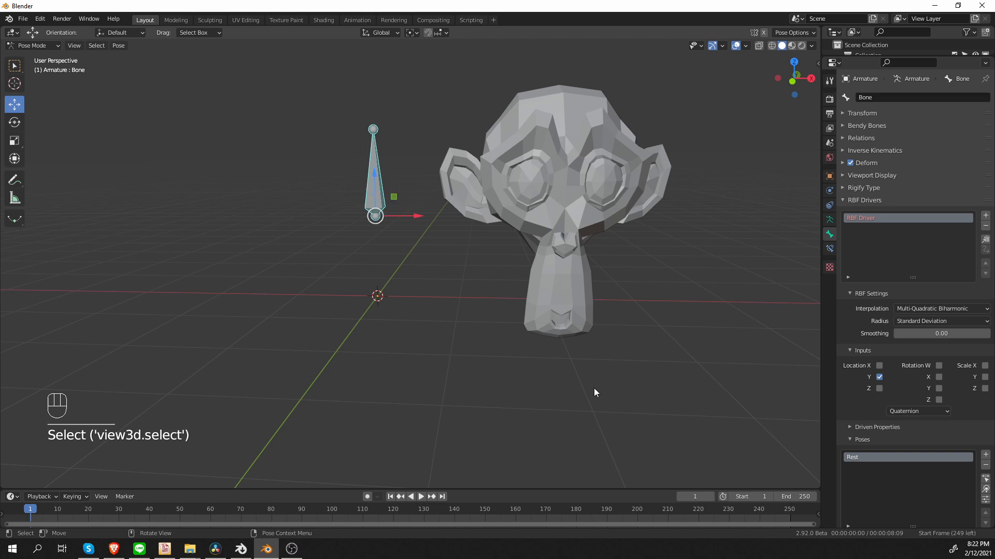
{"action": "left_click", "coordinate": [986, 454]}
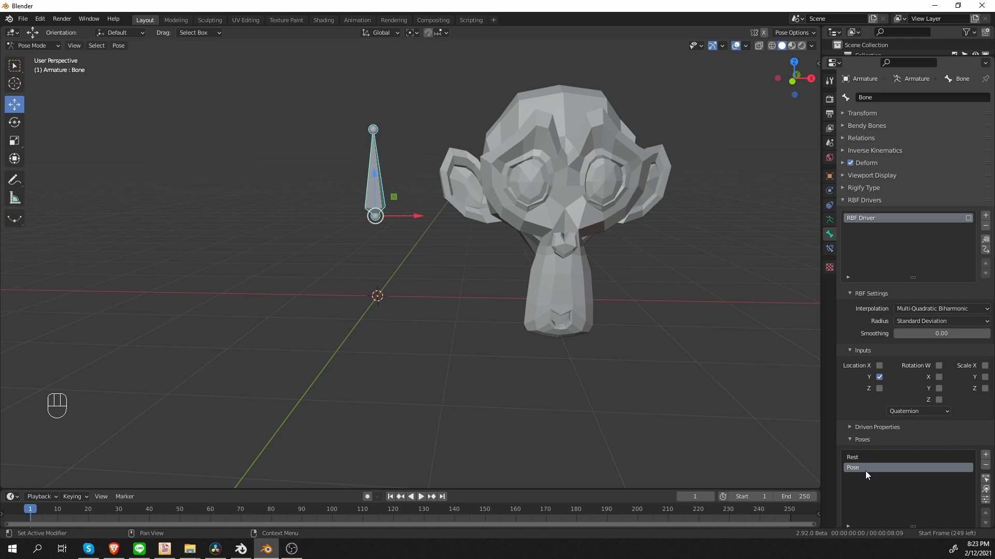
Add a third RBF pose and move the bone further up along the Z axis
{"action": "left_click", "coordinate": [985, 454]}
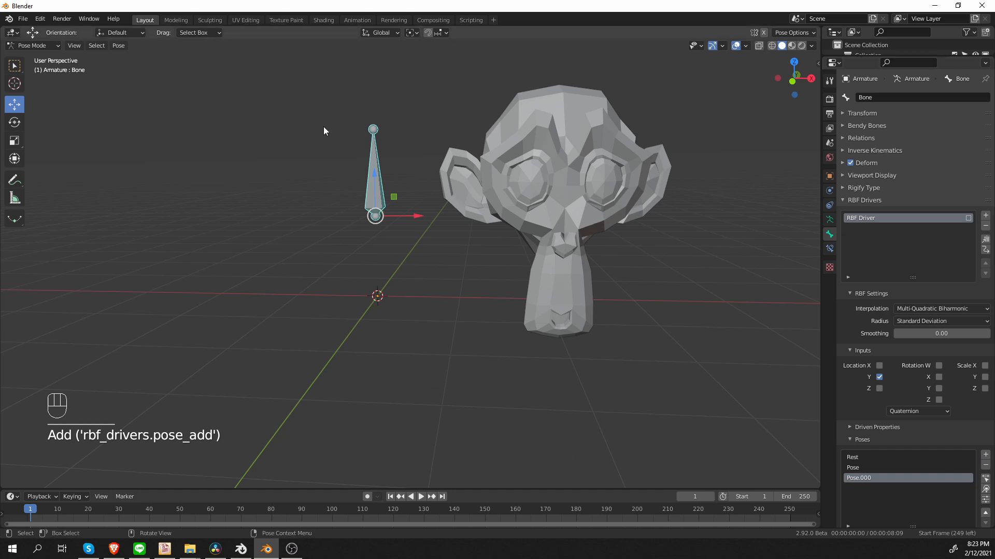
{"action": "left_click_drag", "start_coordinate": [376, 187], "coordinate": [372, 59]}
{"action": "middle_click_drag", "start_coordinate": [415, 180], "coordinate": [402, 256], "text": "shift"}
{"action": "scroll", "coordinate": [403, 256], "scroll_direction": "down", "scroll_amount": 1}
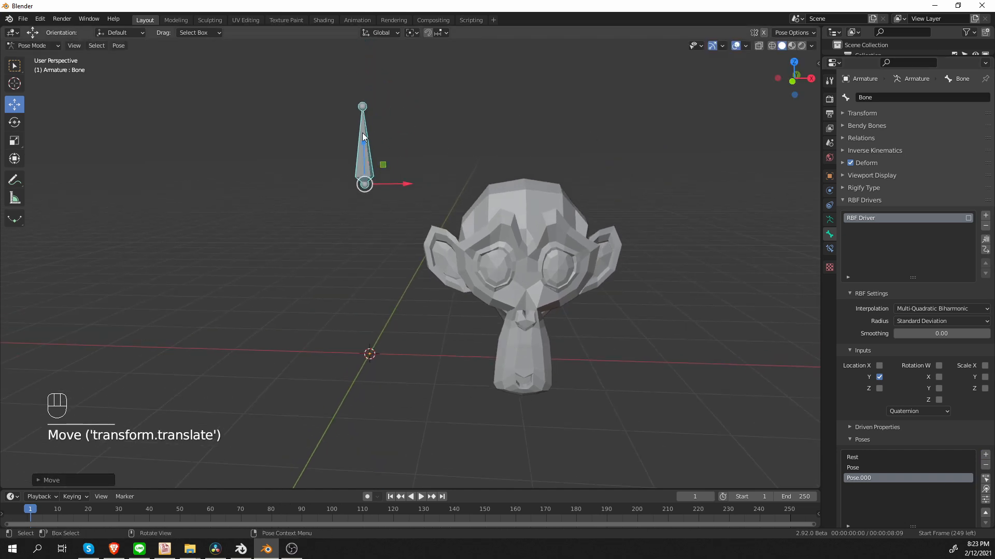
Select Suzanne and move it up along Z to about 2.65 m
{"action": "left_click", "coordinate": [509, 262]}
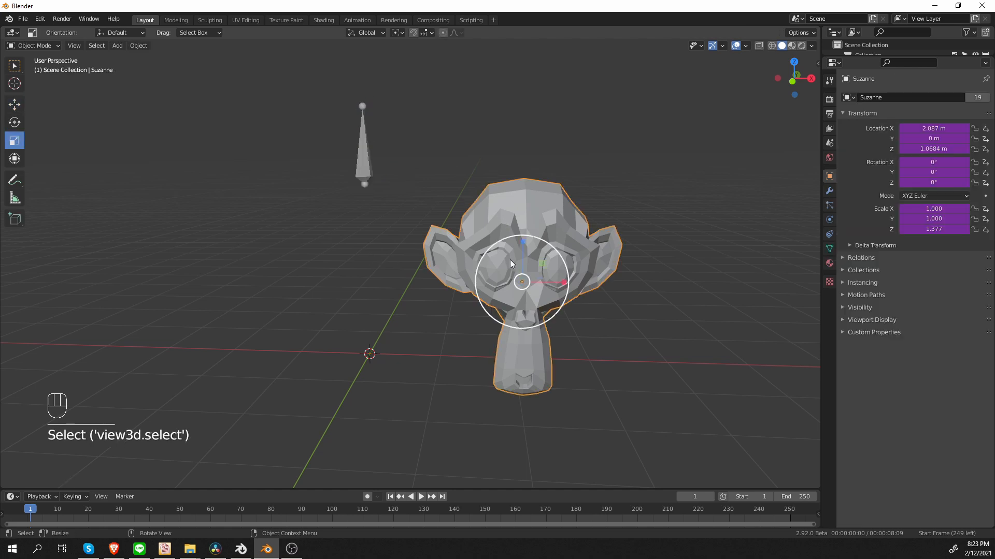
{"action": "left_click", "coordinate": [15, 104]}
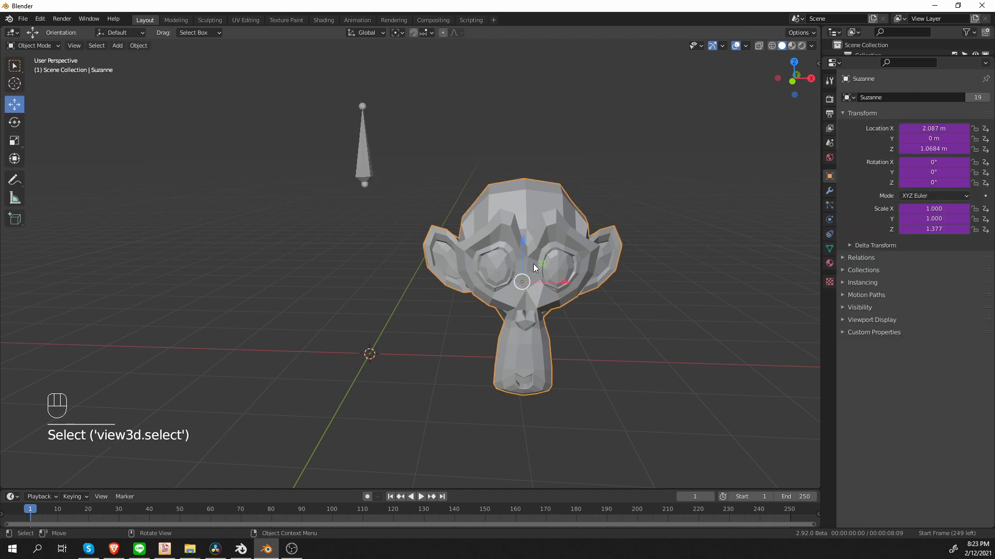
{"action": "left_click_drag", "start_coordinate": [522, 259], "coordinate": [498, 161]}
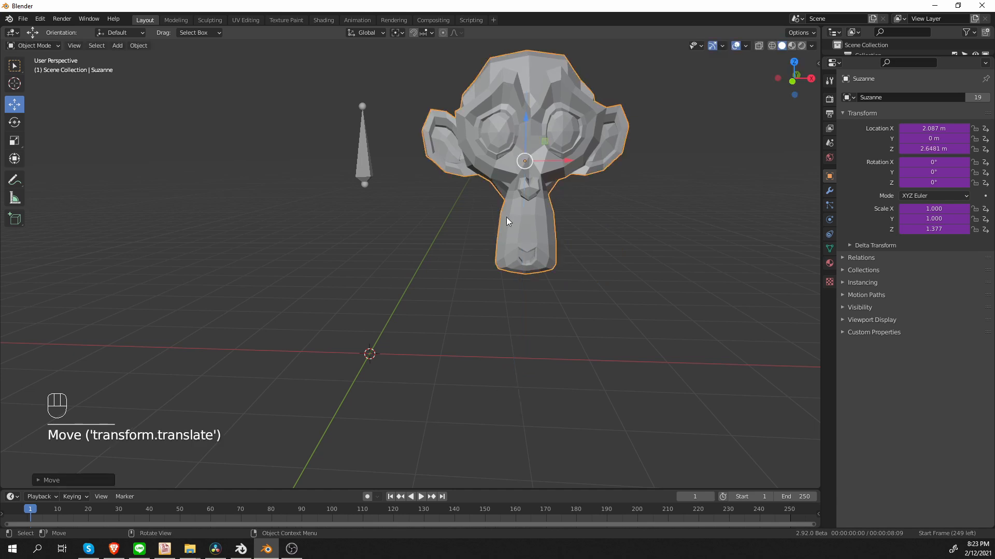
Reduce Suzanne's Z scale to about 1.05 and rotate it about Z to about 332°
{"action": "left_click", "coordinate": [14, 141]}
{"action": "left_click_drag", "start_coordinate": [527, 117], "coordinate": [527, 133]}
{"action": "left_click", "coordinate": [15, 122]}
{"action": "left_click_drag", "start_coordinate": [554, 164], "coordinate": [608, 225]}
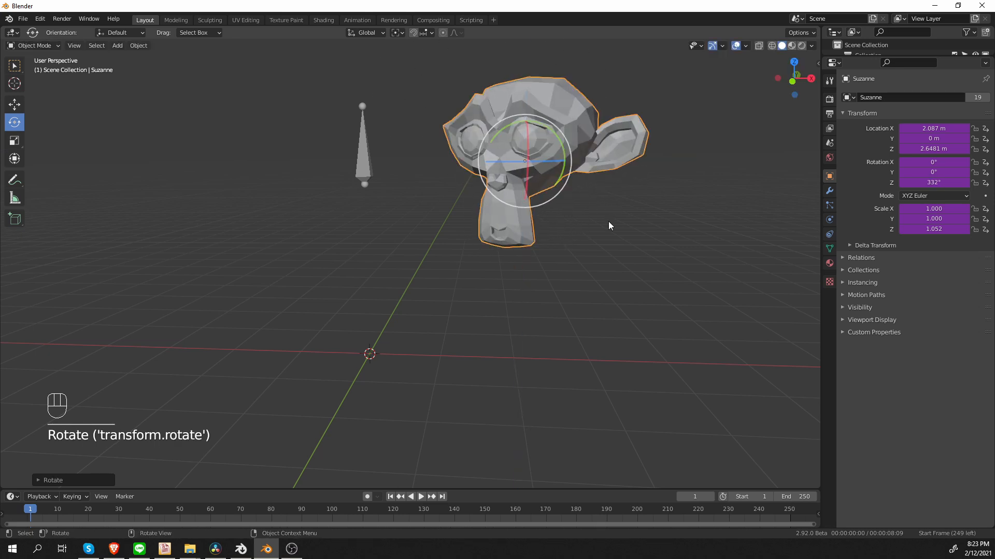
Select the bone and update Pose.000 with the current bone and Suzanne transforms
{"action": "left_click", "coordinate": [365, 166]}
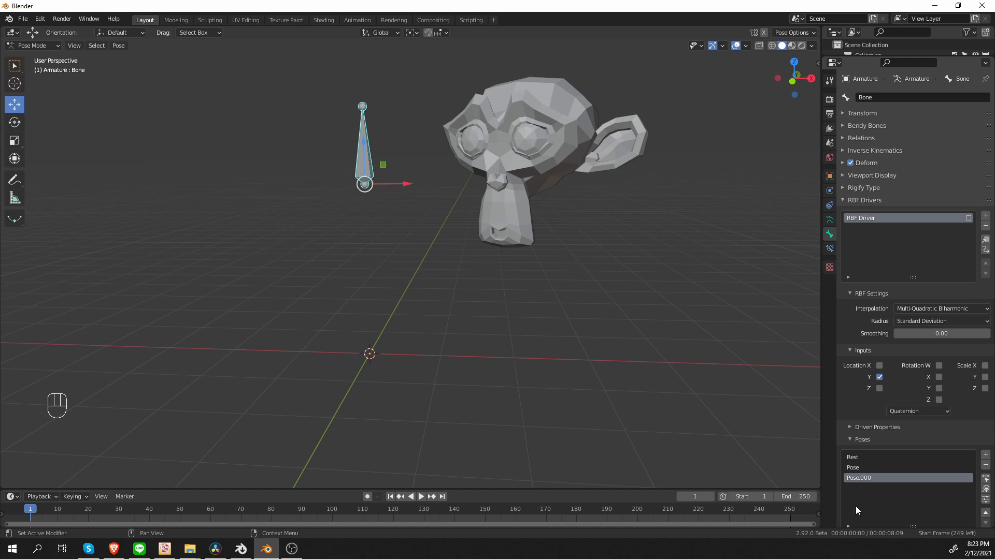
{"action": "left_click", "coordinate": [985, 481]}
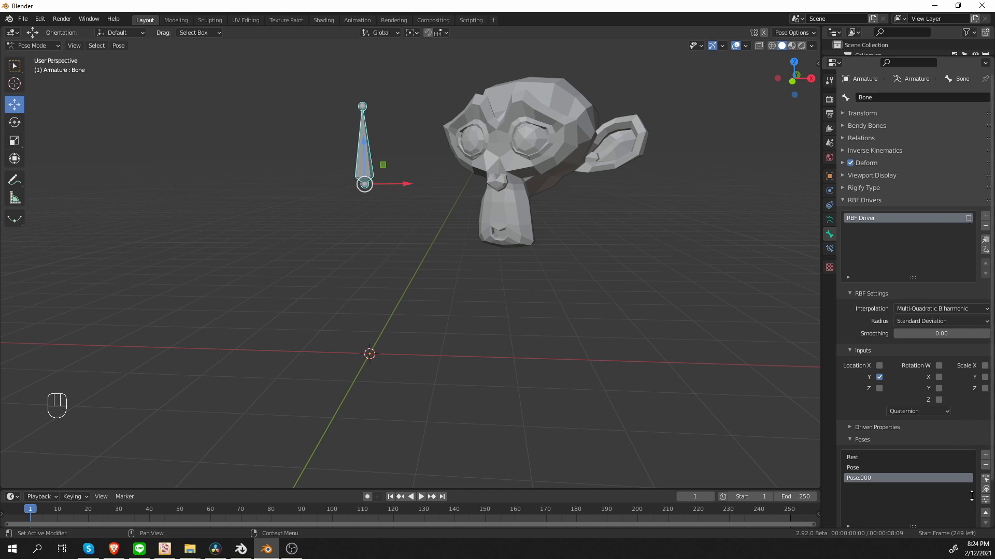
Apply the Rest, Pose and Pose.000 poses in turn to check the stored transforms
{"action": "scroll", "coordinate": [874, 486], "scroll_direction": "down", "scroll_amount": 2}
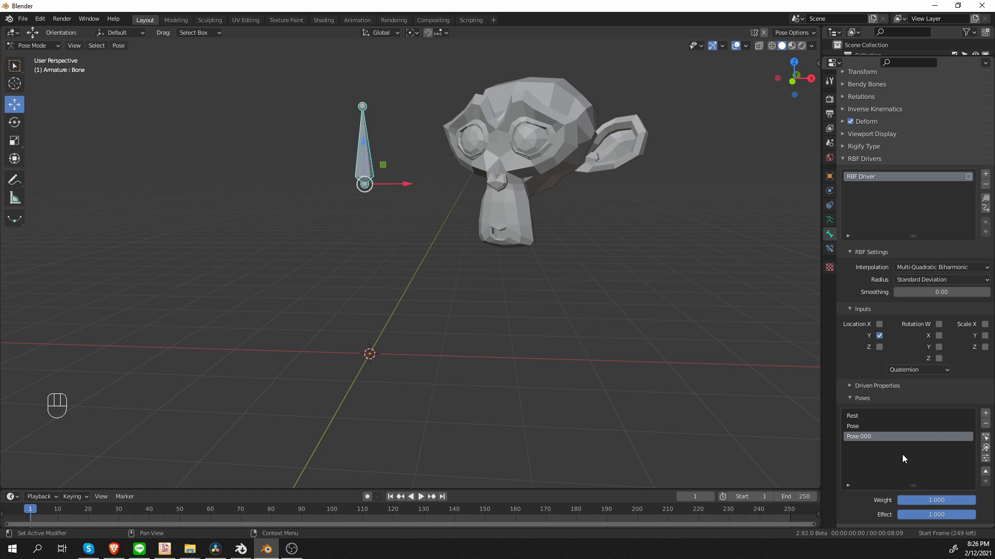
{"action": "left_click", "coordinate": [861, 417]}
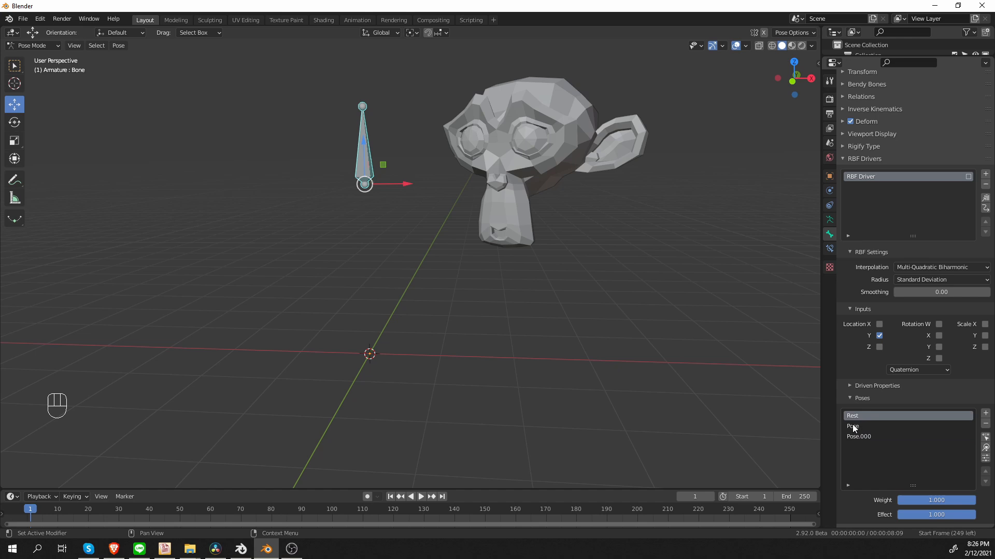
{"action": "left_click", "coordinate": [985, 447]}
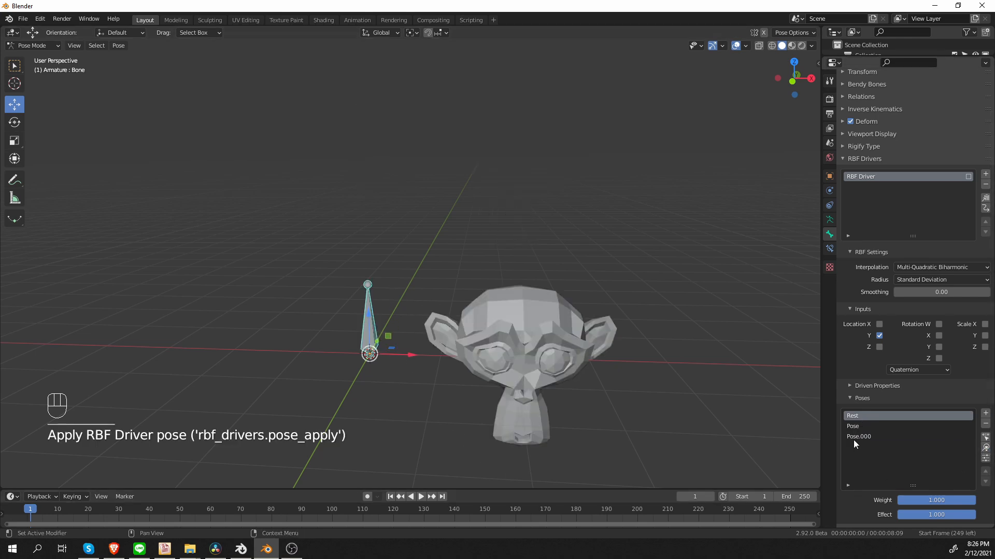
{"action": "left_click", "coordinate": [860, 426]}
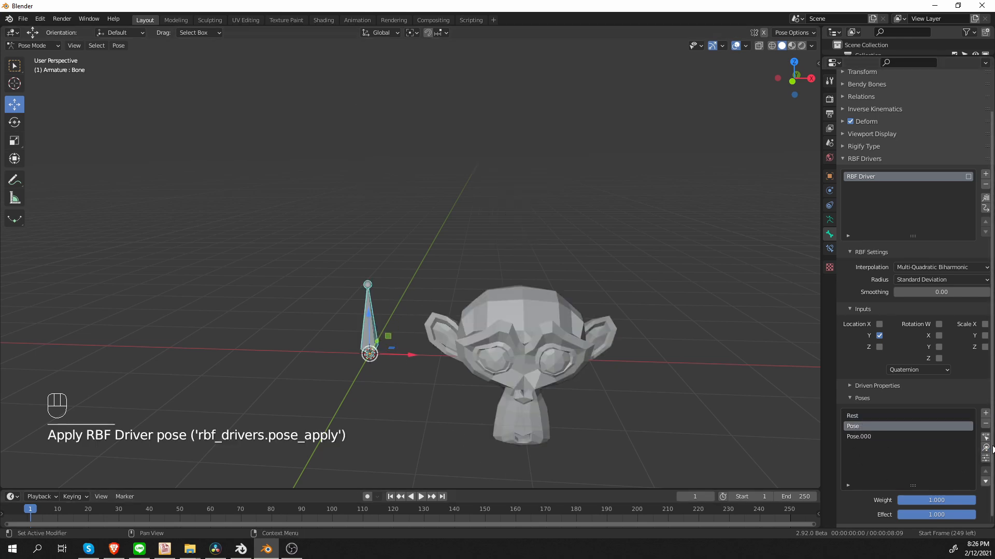
{"action": "left_click", "coordinate": [985, 452]}
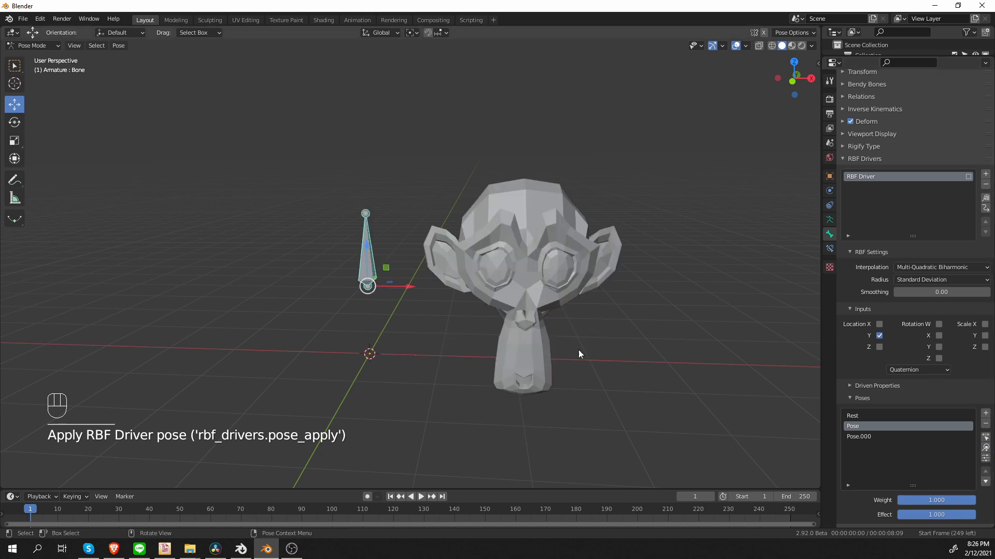
{"action": "left_click", "coordinate": [868, 436]}
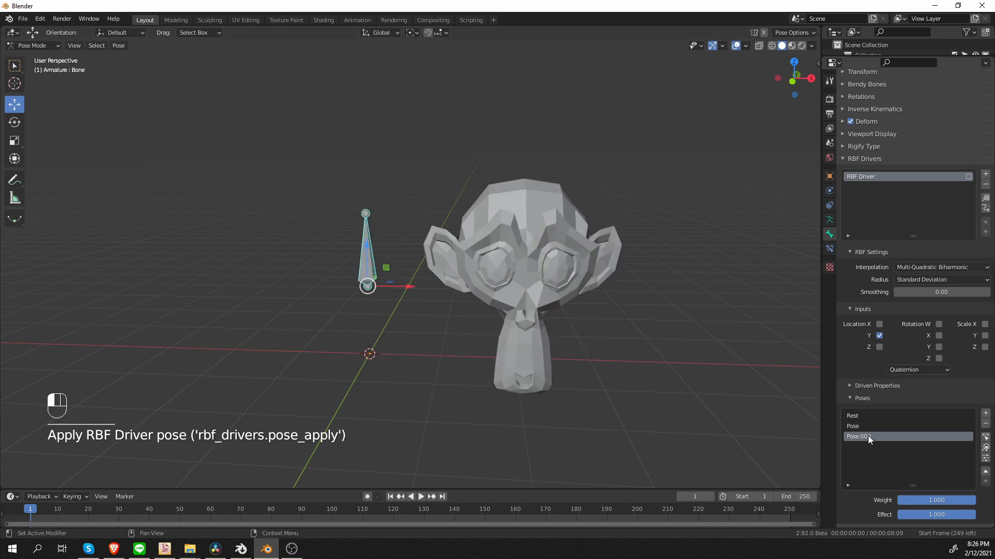
{"action": "left_click", "coordinate": [986, 448]}
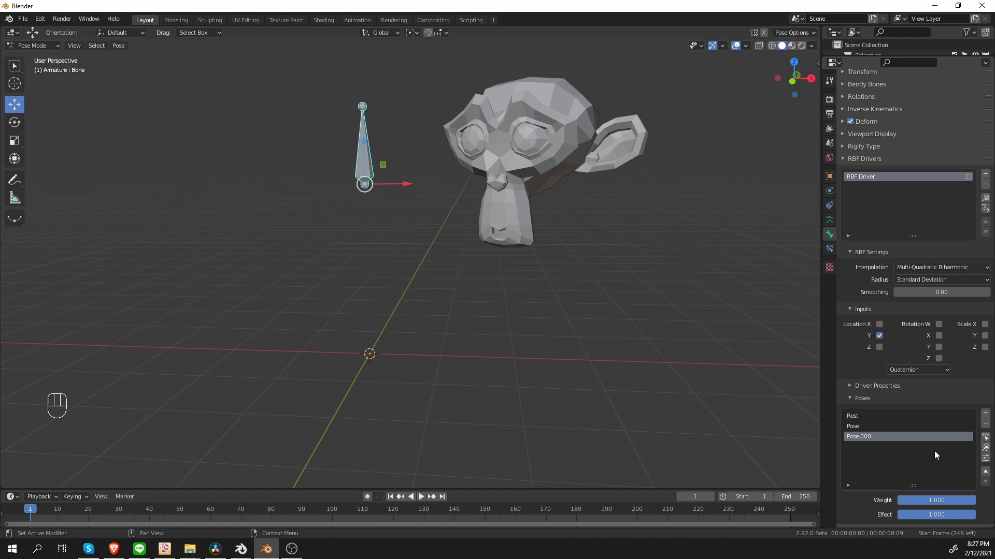
Apply the stored Pose state and the Rest state in turn, leaving the bone and Suzanne at rest
{"action": "left_click", "coordinate": [902, 427]}
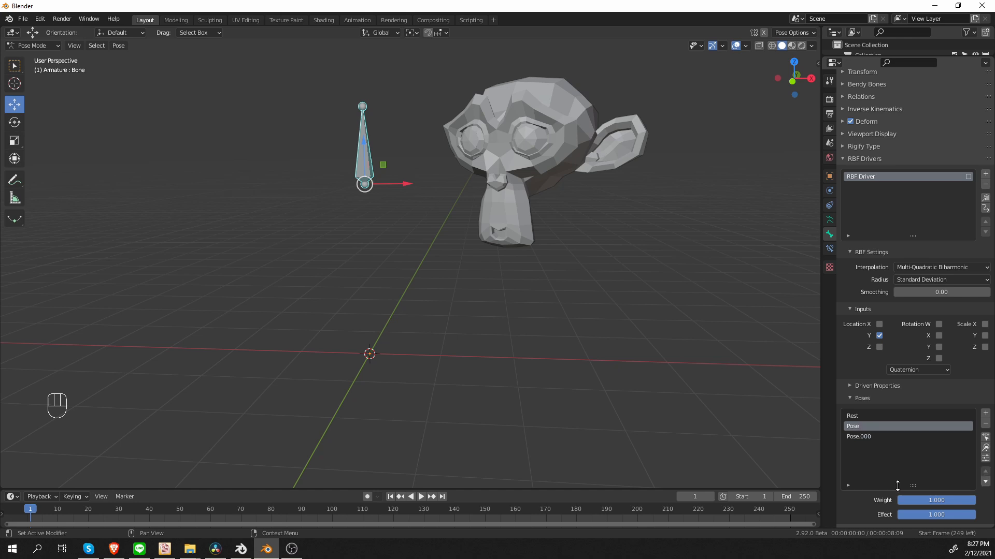
{"action": "left_click", "coordinate": [986, 448]}
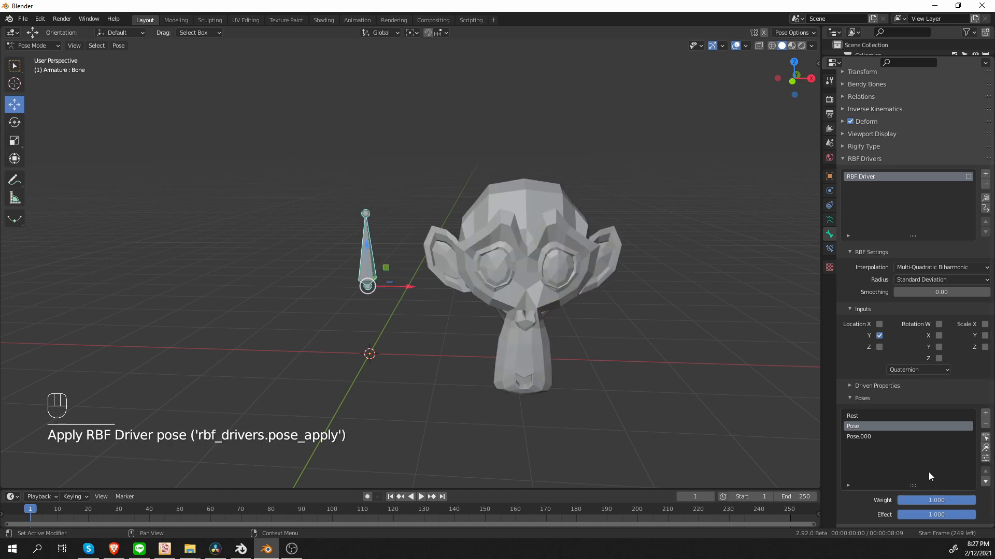
{"action": "left_click", "coordinate": [984, 448]}
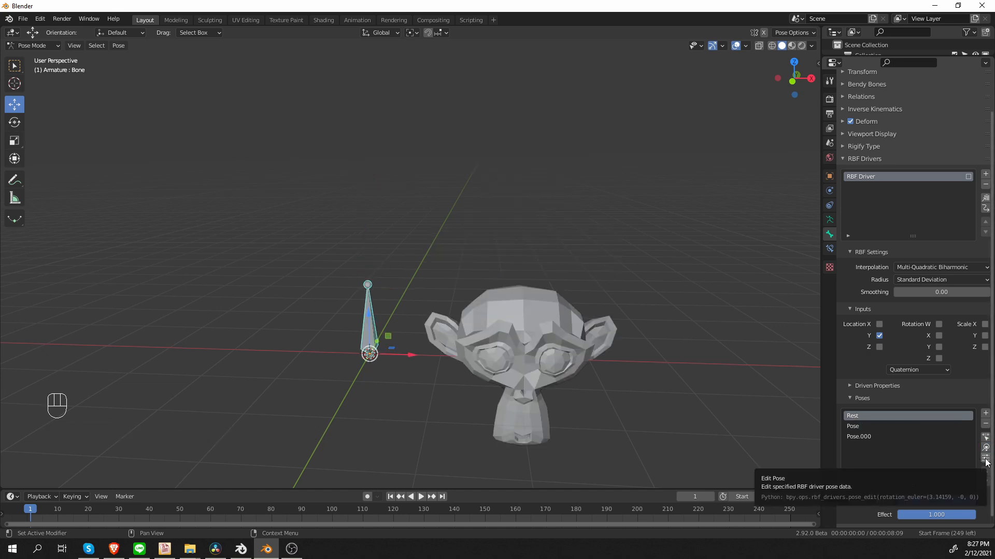
Edit the Pose entry's stored data and set its Location Y input to 1
{"action": "left_click", "coordinate": [859, 427]}
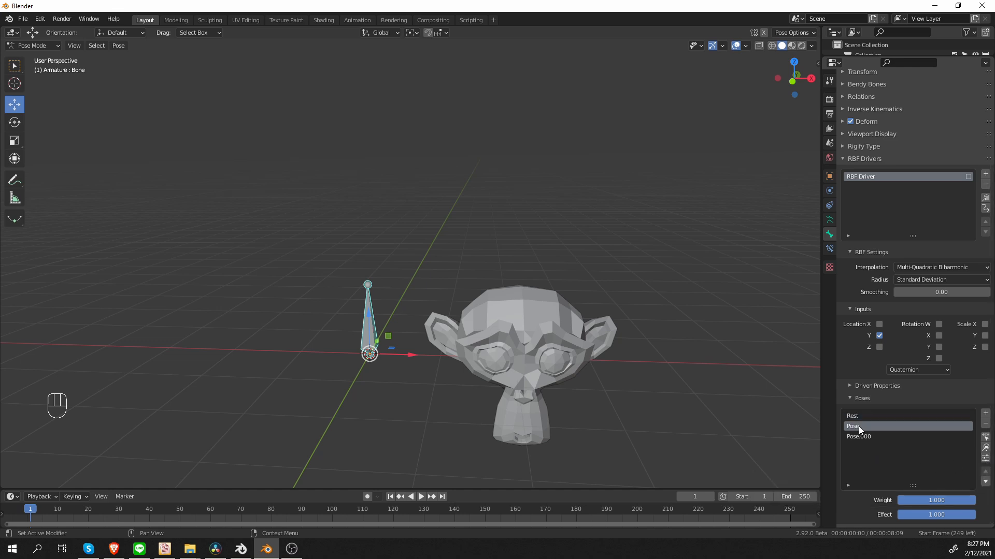
{"action": "left_click", "coordinate": [984, 458]}
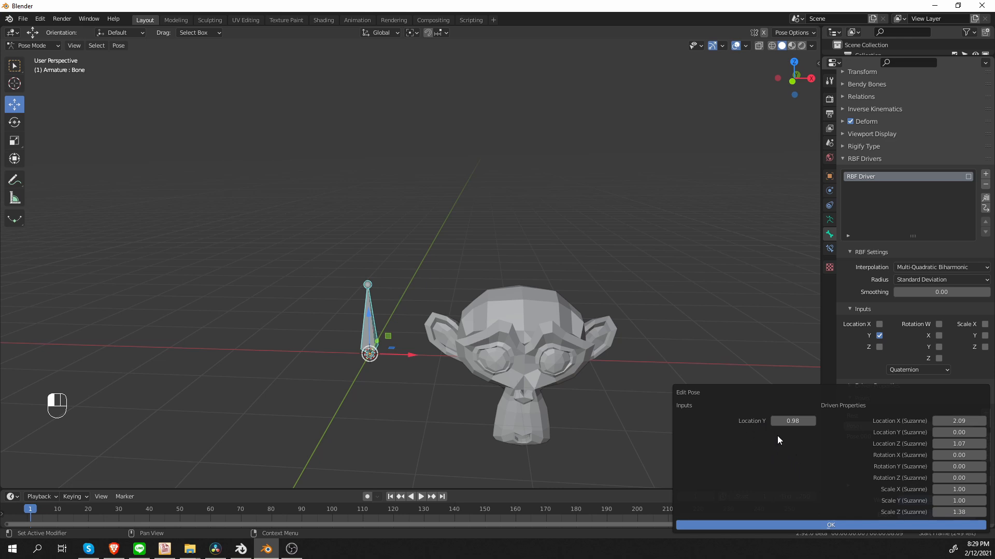
{"action": "left_click", "coordinate": [792, 421]}
{"action": "key", "text": "ctrl+a"}
{"action": "type", "text": "1"}
{"action": "left_click", "coordinate": [830, 524]}
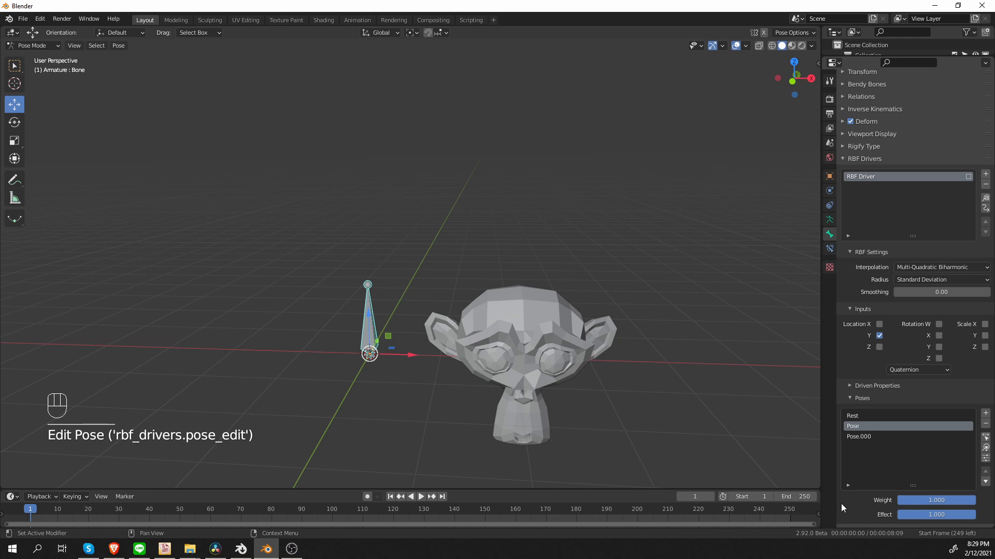
Edit the Pose.000 entry's stored data and set its Location Y input to 2.5
{"action": "left_click", "coordinate": [864, 437]}
{"action": "left_click", "coordinate": [985, 459]}
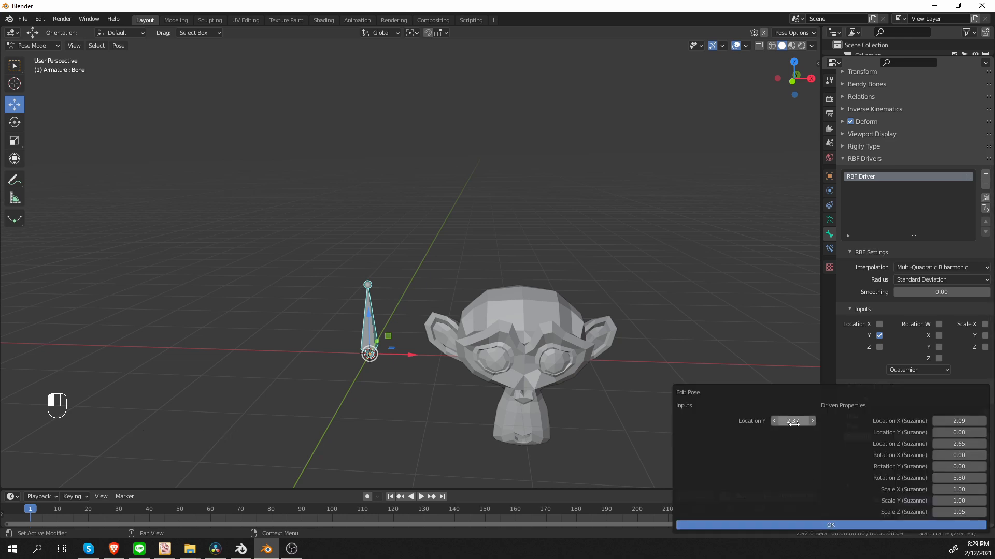
{"action": "left_click", "coordinate": [792, 421]}
{"action": "key", "text": "ctrl+a"}
{"action": "type", "text": "2.5"}
{"action": "key", "text": "Return"}
{"action": "left_click", "coordinate": [820, 525]}
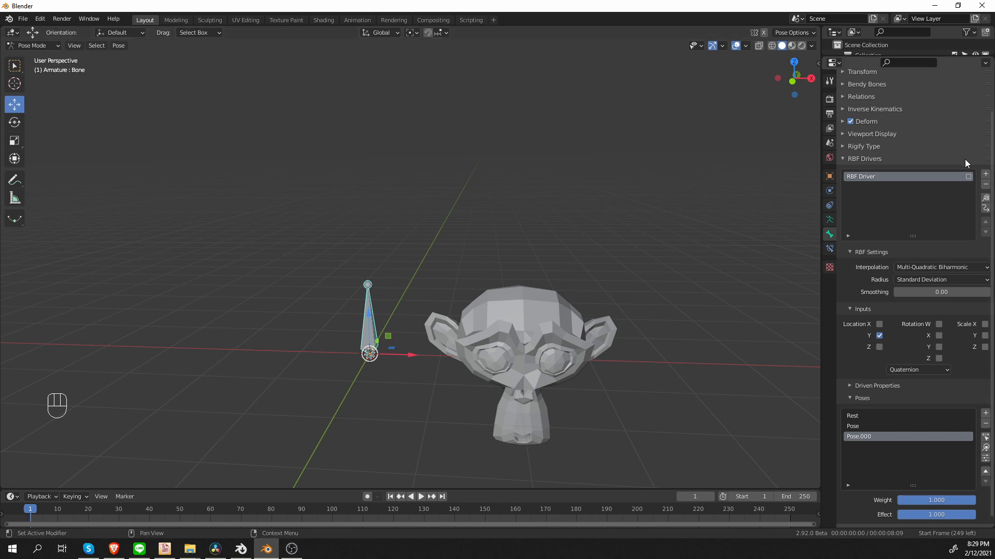
Enable the RBF driver and test it by moving the bone up along Z and back down near its rest position
{"action": "left_click", "coordinate": [968, 177]}
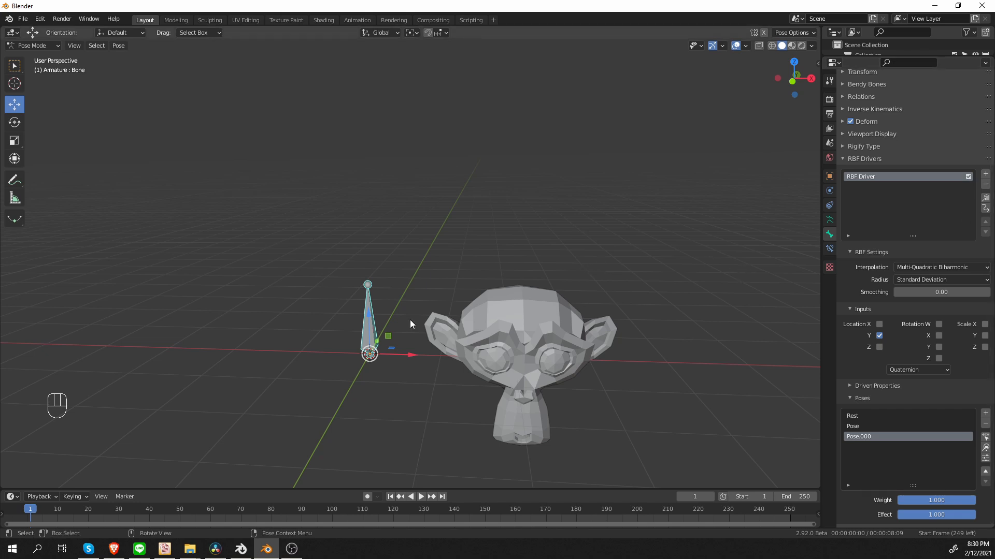
{"action": "left_click_drag", "start_coordinate": [369, 317], "coordinate": [359, 97]}
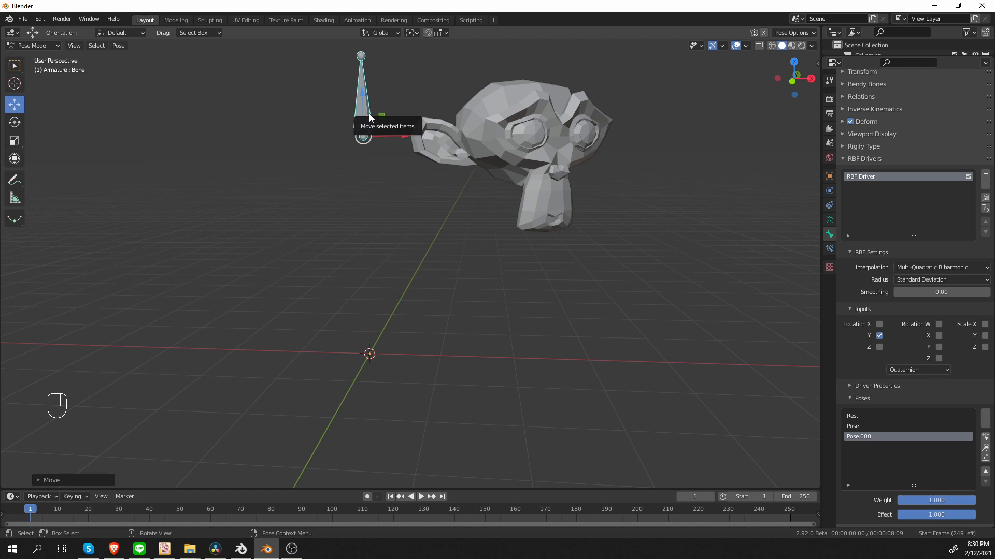
{"action": "left_click_drag", "start_coordinate": [369, 117], "coordinate": [368, 319]}
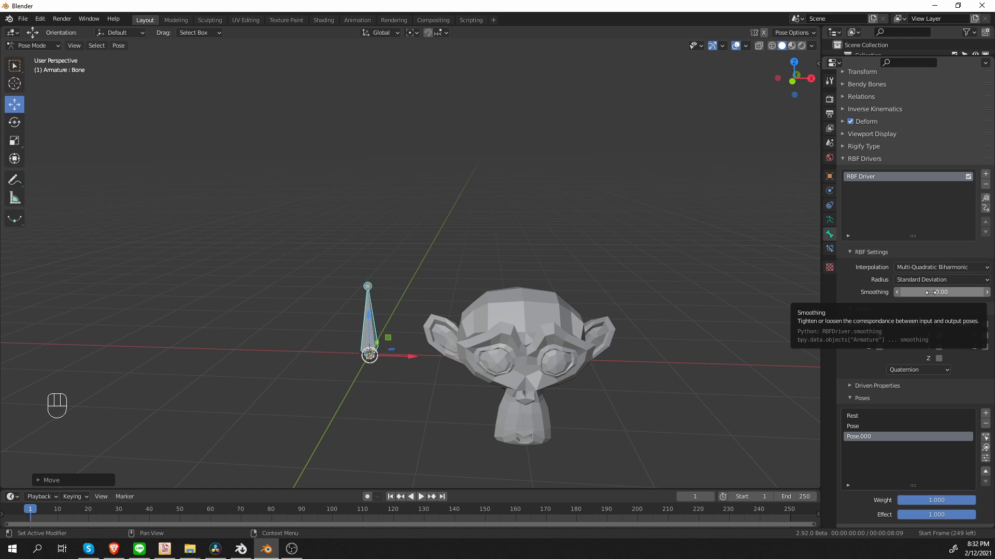
Examine the RBF interpolation and radius options and compare them with the proportional editing falloff types
{"action": "left_click", "coordinate": [912, 269]}
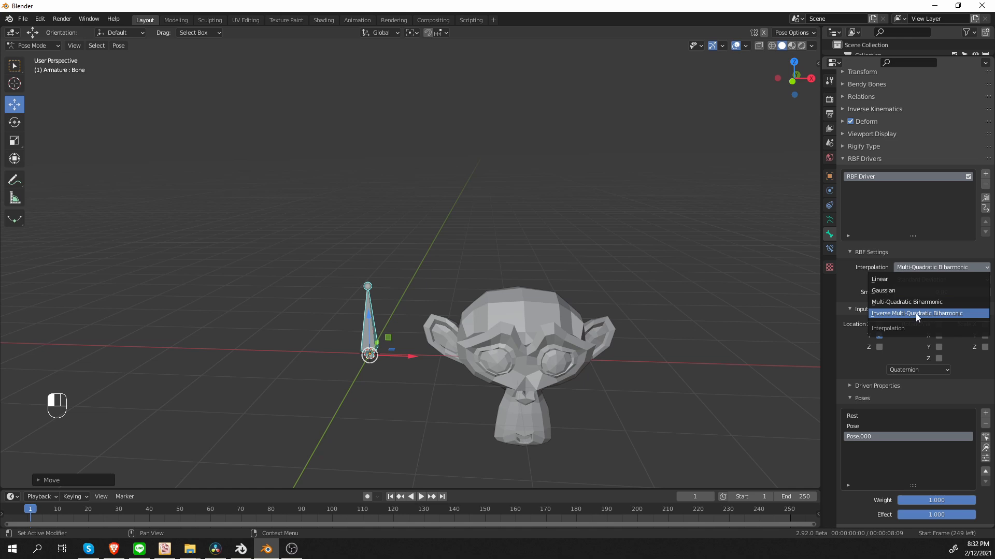
{"action": "left_click", "coordinate": [514, 310]}
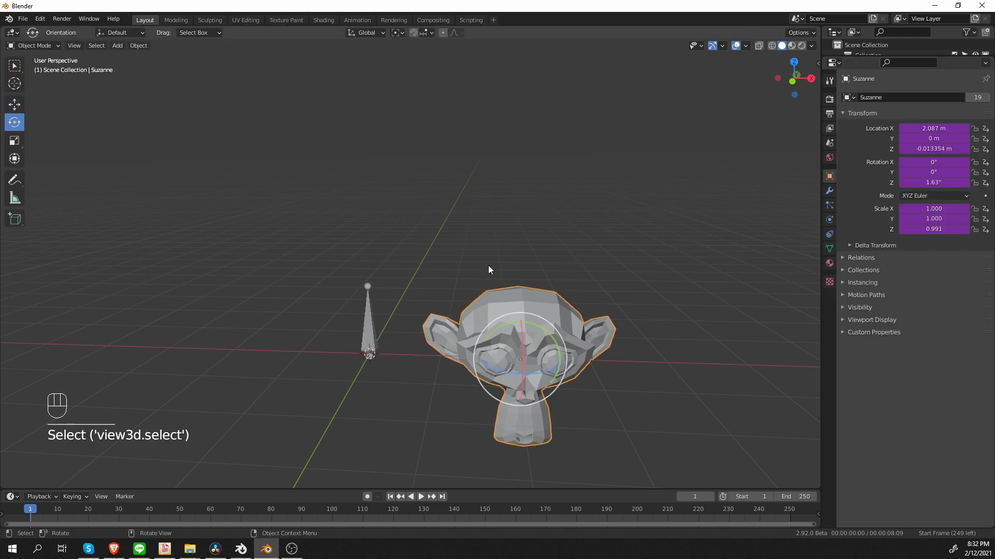
{"action": "left_click", "coordinate": [453, 33]}
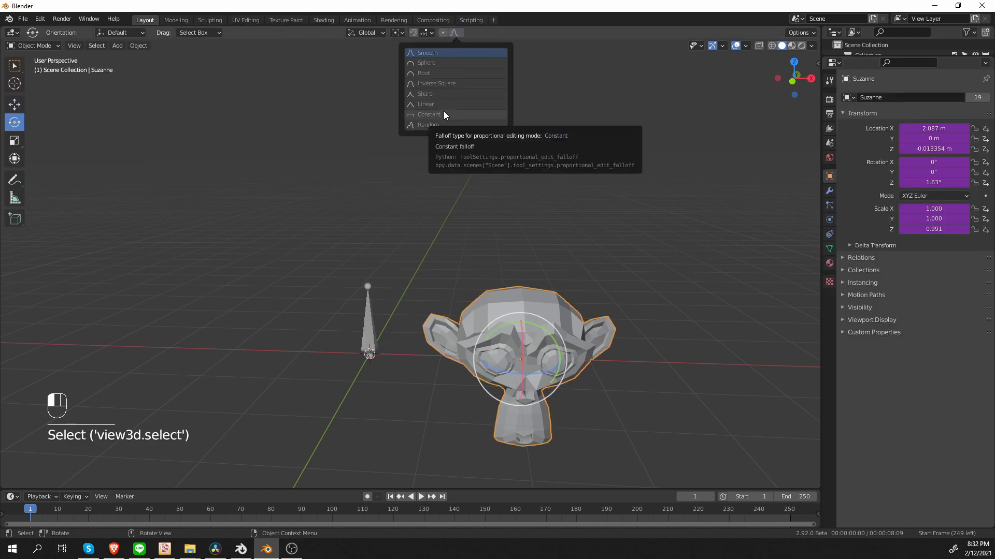
{"action": "left_click", "coordinate": [379, 305]}
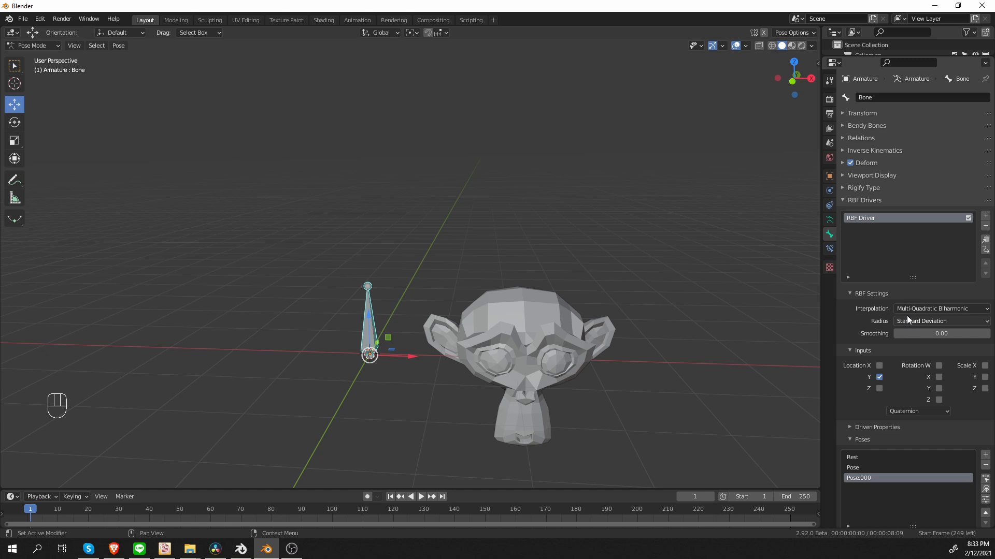
{"action": "left_click", "coordinate": [919, 308]}
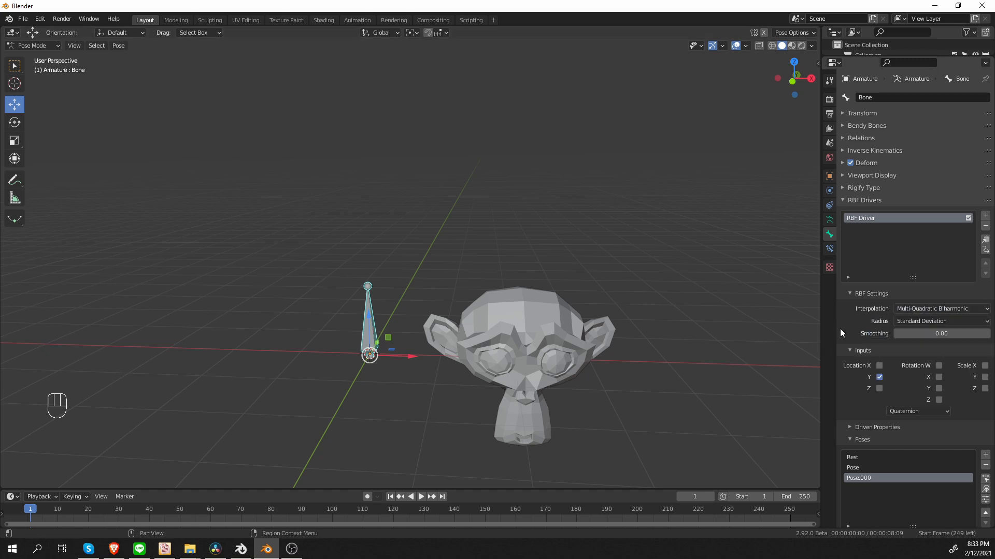
{"action": "left_click", "coordinate": [915, 321]}
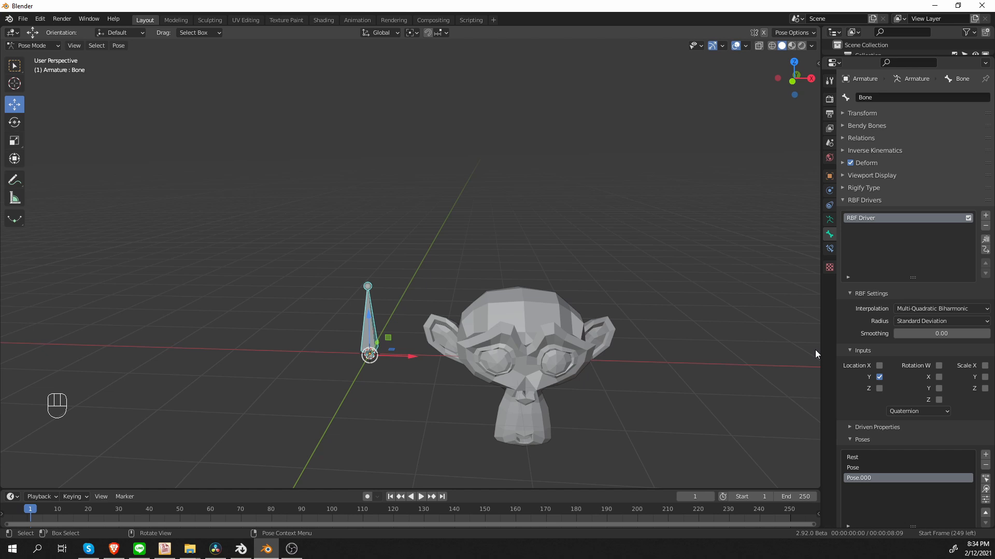
Set the RBF interpolation to Linear and test it by moving the bone up along Z to near the Pose.000 height
{"action": "left_click", "coordinate": [928, 309]}
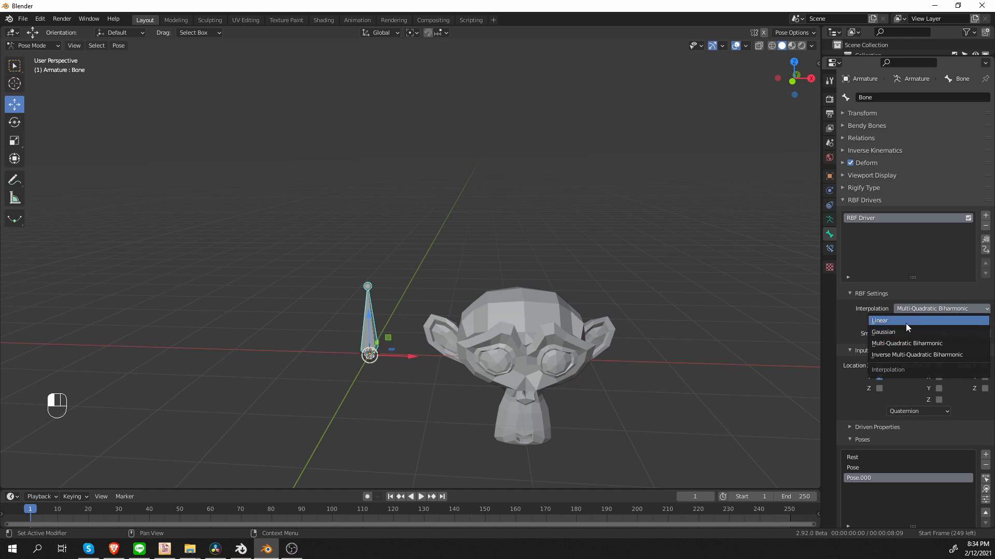
{"action": "left_click", "coordinate": [915, 321]}
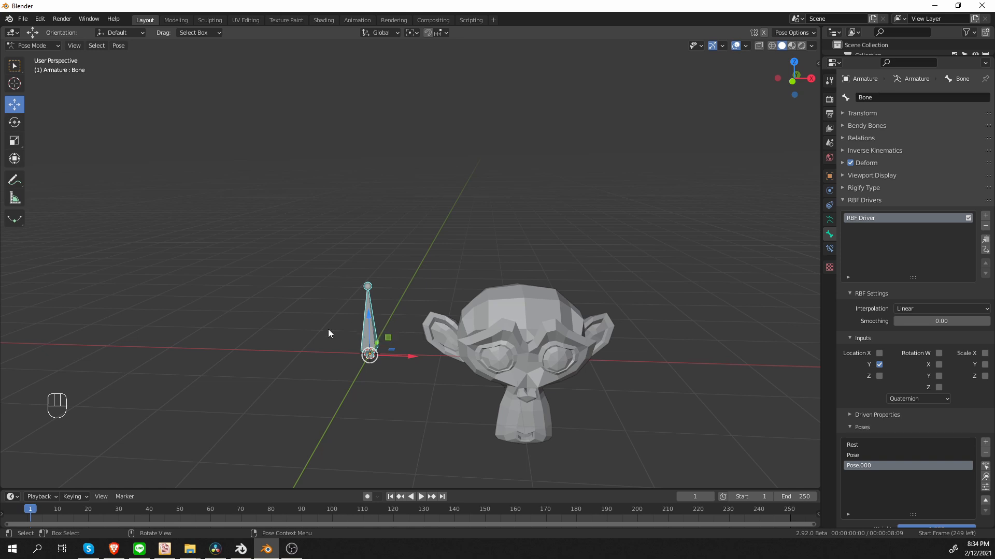
{"action": "left_click_drag", "start_coordinate": [370, 325], "coordinate": [367, 135]}
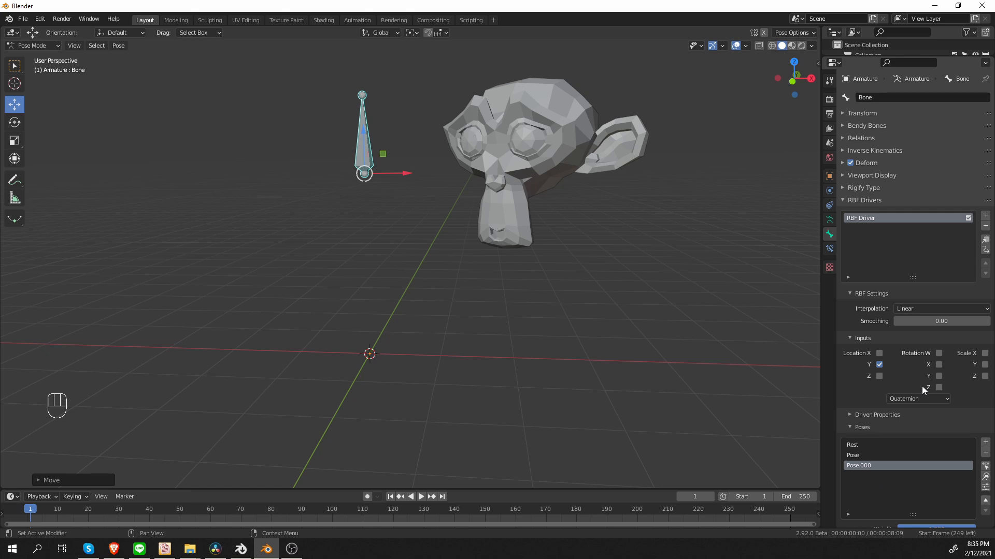
Set the RBF interpolation back to Multi-Quadratic Biharmonic and review the radius options, keeping Standard Deviation
{"action": "left_click", "coordinate": [941, 309]}
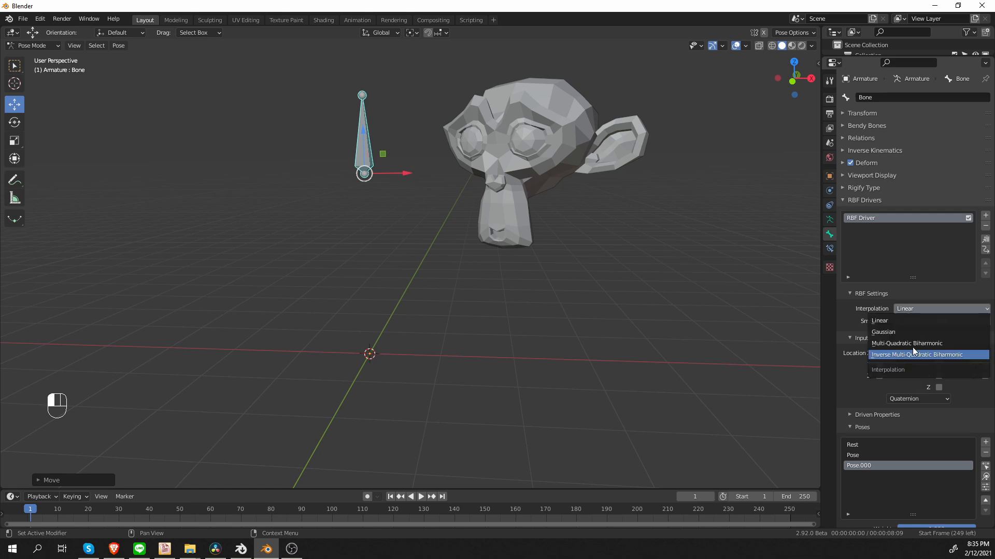
{"action": "left_click", "coordinate": [943, 346]}
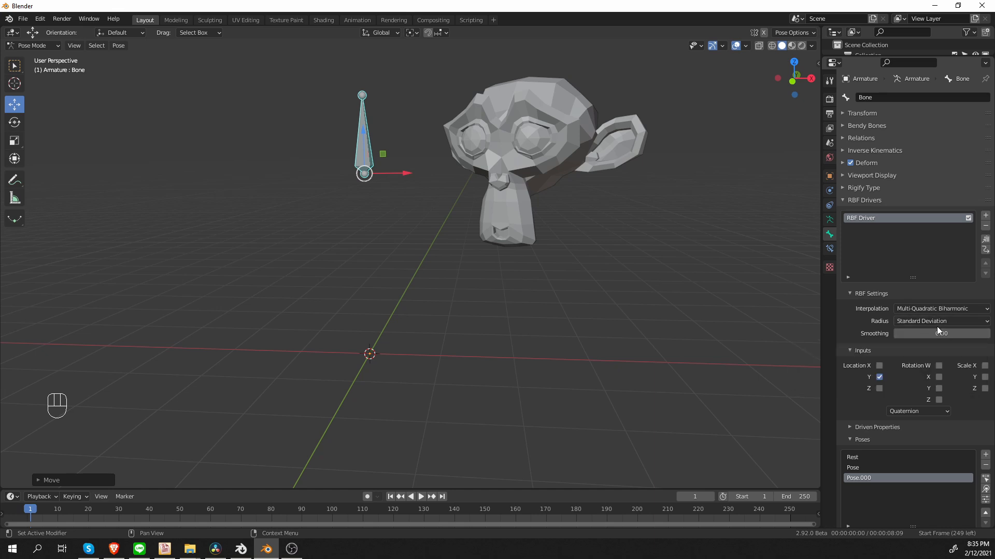
{"action": "left_click", "coordinate": [931, 320]}
{"action": "left_click", "coordinate": [933, 366]}
{"action": "left_click", "coordinate": [921, 308]}
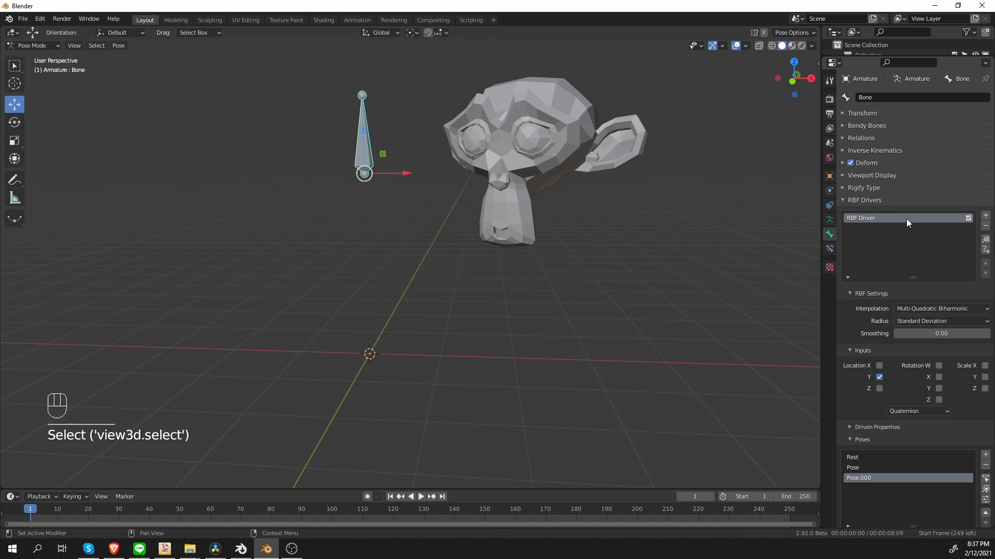
Try to move the driven Suzanne mesh along Z with the RBF driver enabled, and reselect the bone
{"action": "left_click", "coordinate": [518, 147]}
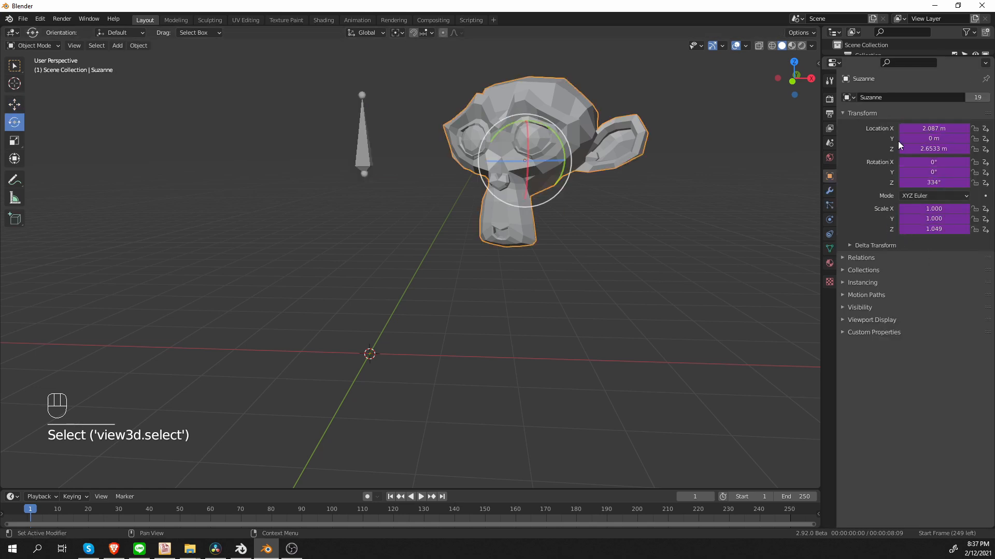
{"action": "left_click_drag", "start_coordinate": [526, 147], "coordinate": [607, 131]}
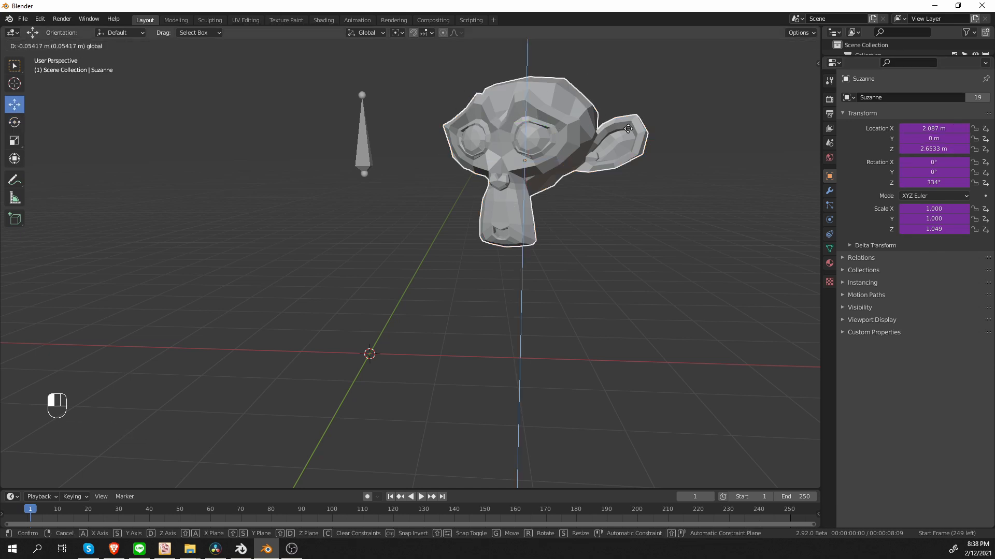
{"action": "left_click", "coordinate": [365, 177]}
Try adding another pose with the RBF driver temporarily disabled
{"action": "left_click", "coordinate": [968, 218]}
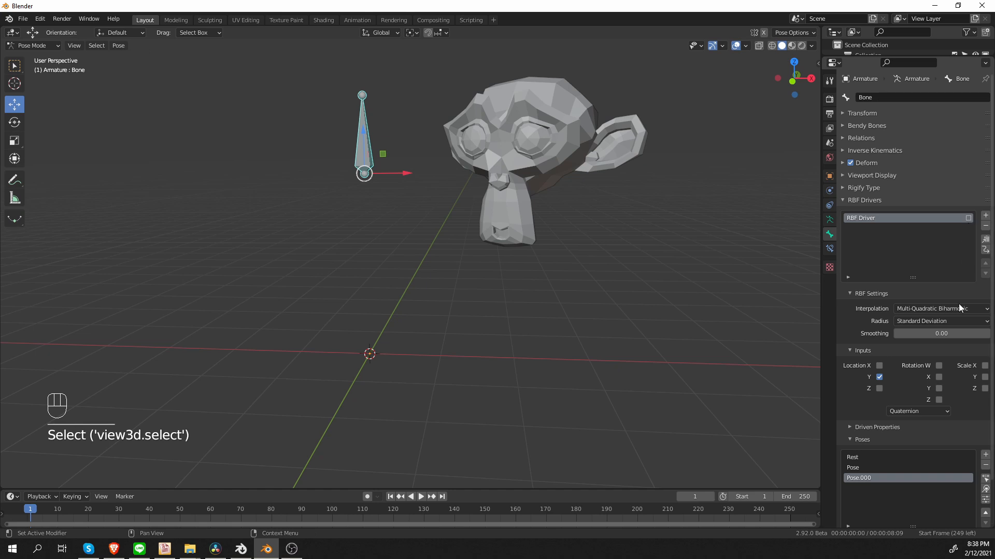
{"action": "left_click", "coordinate": [985, 456]}
{"action": "key", "text": "ctrl+z"}
{"action": "left_click", "coordinate": [969, 218]}
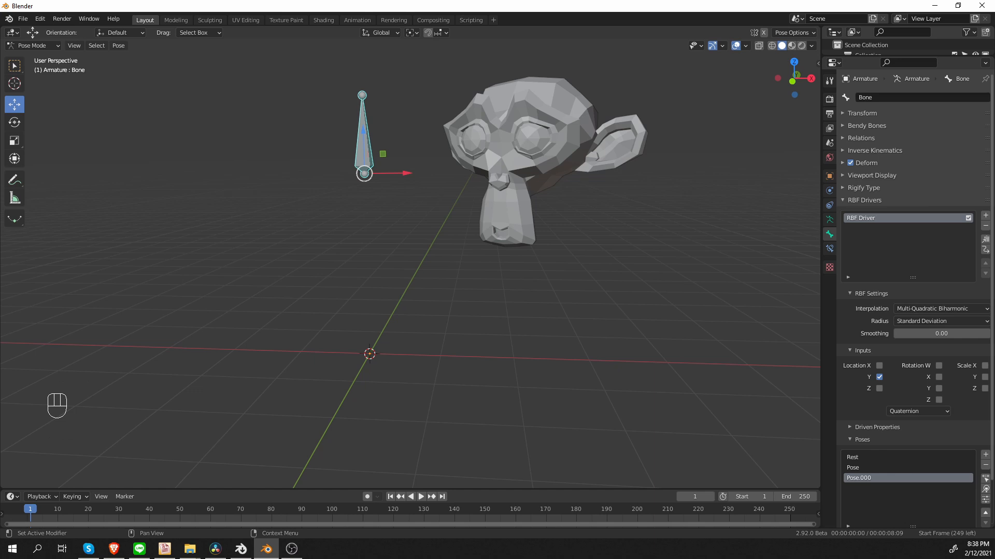
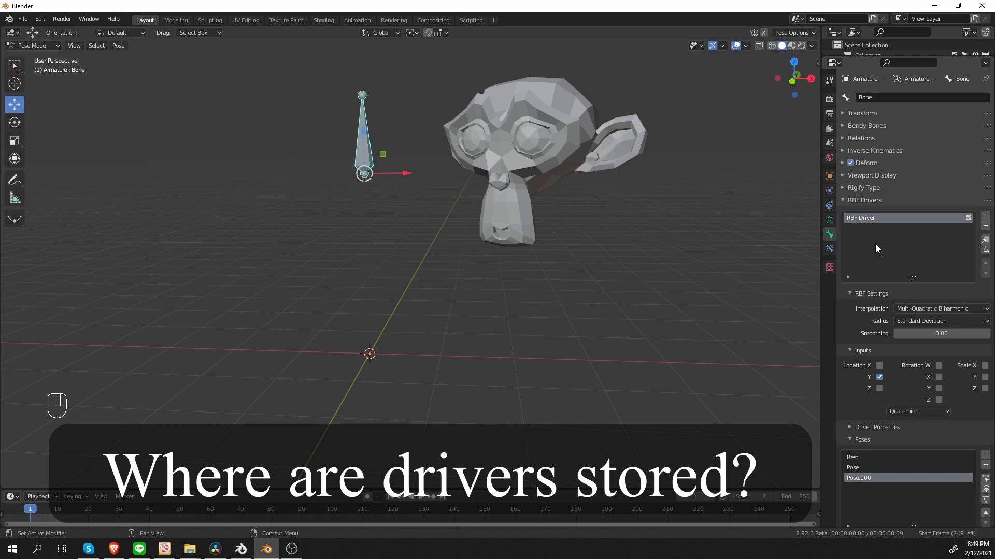
Rename the bone's RBF driver to first_driver
{"action": "middle_click_drag", "start_coordinate": [361, 94], "coordinate": [364, 100]}
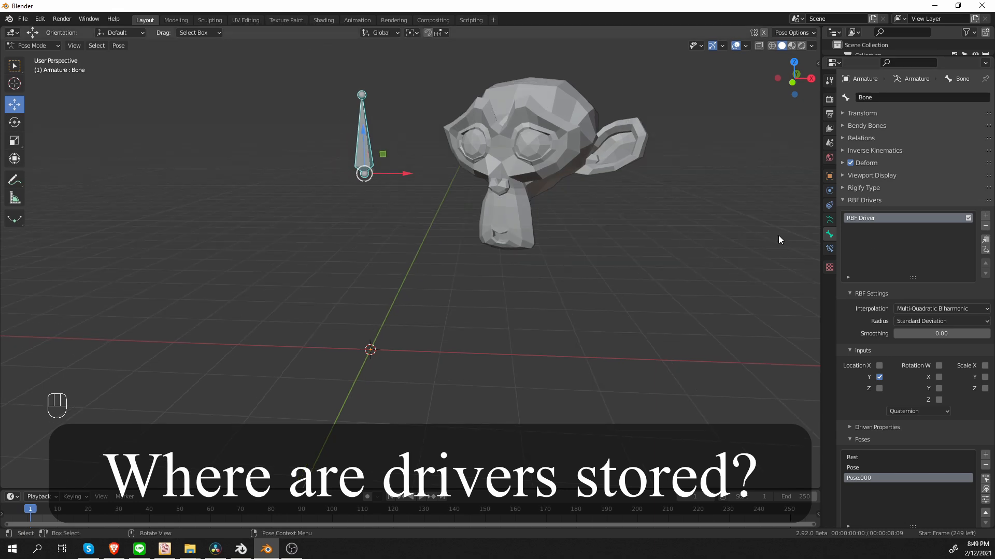
{"action": "double_click", "coordinate": [874, 218]}
{"action": "type", "text": "first_drive"}
{"action": "key", "text": "BackSpace"}
{"action": "type", "text": "er"}
{"action": "key", "text": "Return"}
Add a second bone to the armature in Edit Mode, place it on the negative X side of the first, and return to Pose Mode
{"action": "left_click", "coordinate": [50, 45]}
{"action": "left_click", "coordinate": [44, 68]}
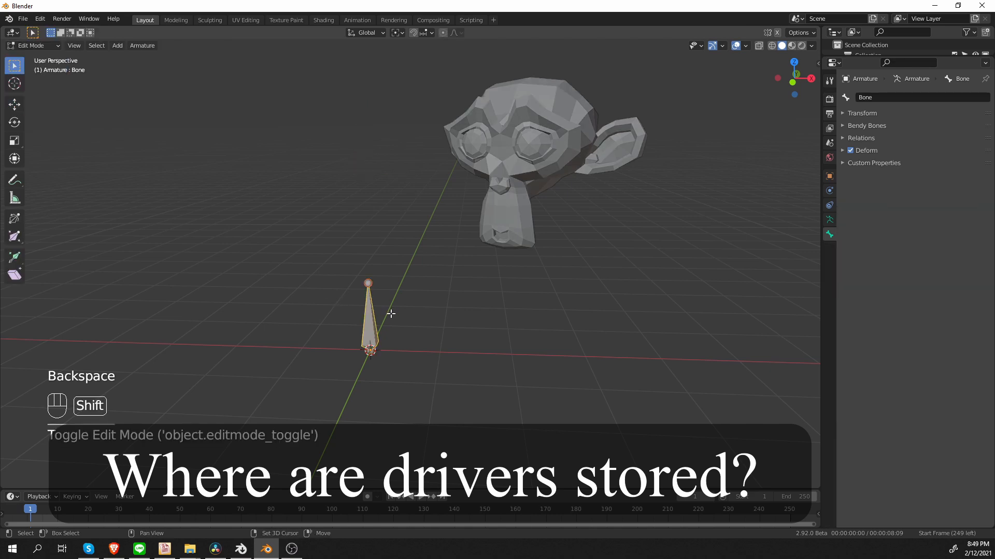
{"action": "key", "text": "shift+a"}
{"action": "key", "text": "ctrl+KP_Add"}
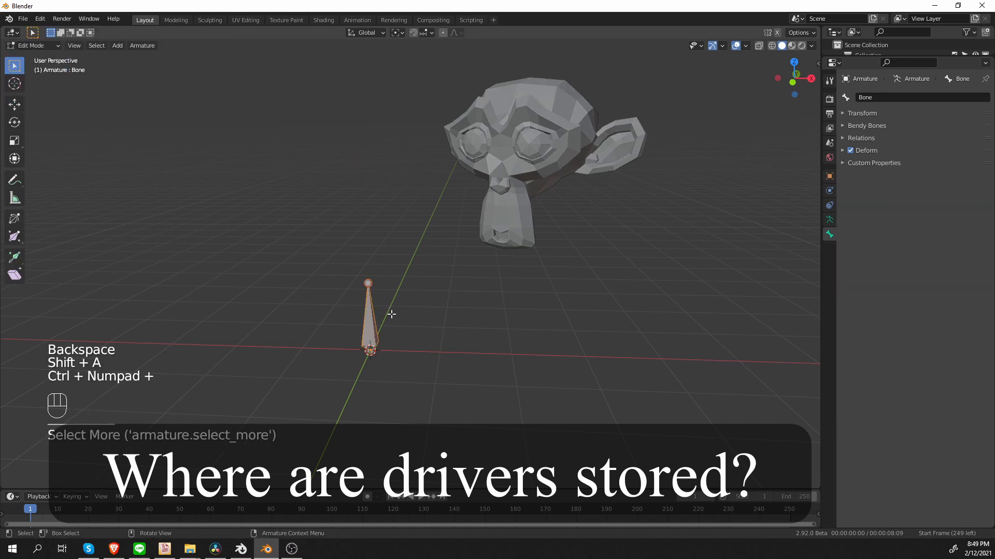
{"action": "key", "text": "g"}
{"action": "left_click", "coordinate": [347, 311]}
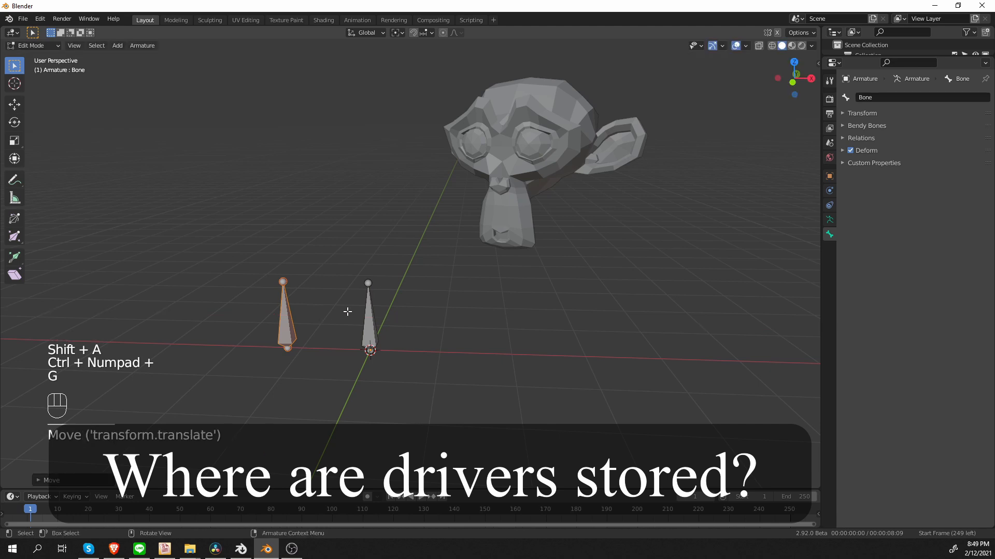
{"action": "key", "text": "Tab"}
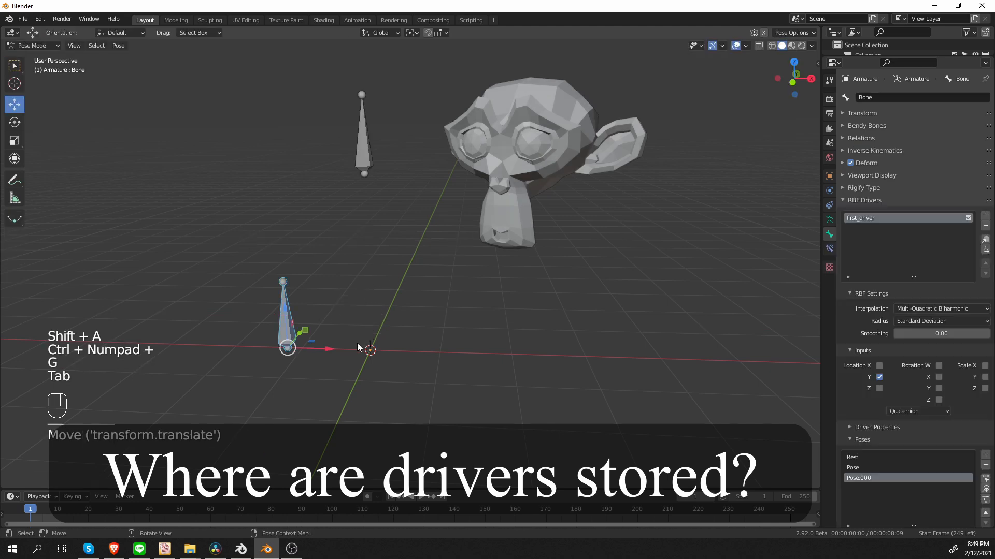
Select the new bone and the original bone in turn to compare their RBF driver lists
{"action": "left_click", "coordinate": [297, 318]}
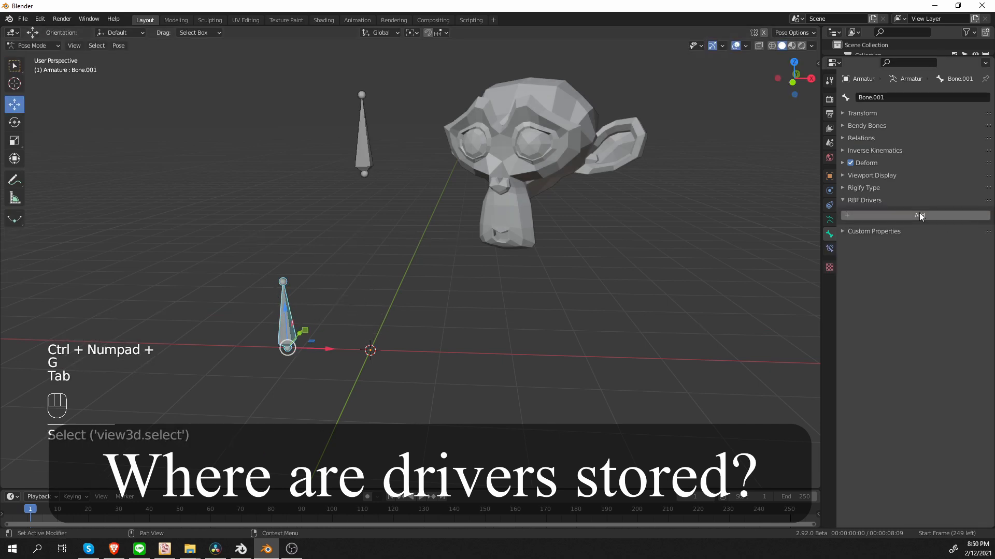
{"action": "left_click", "coordinate": [361, 130]}
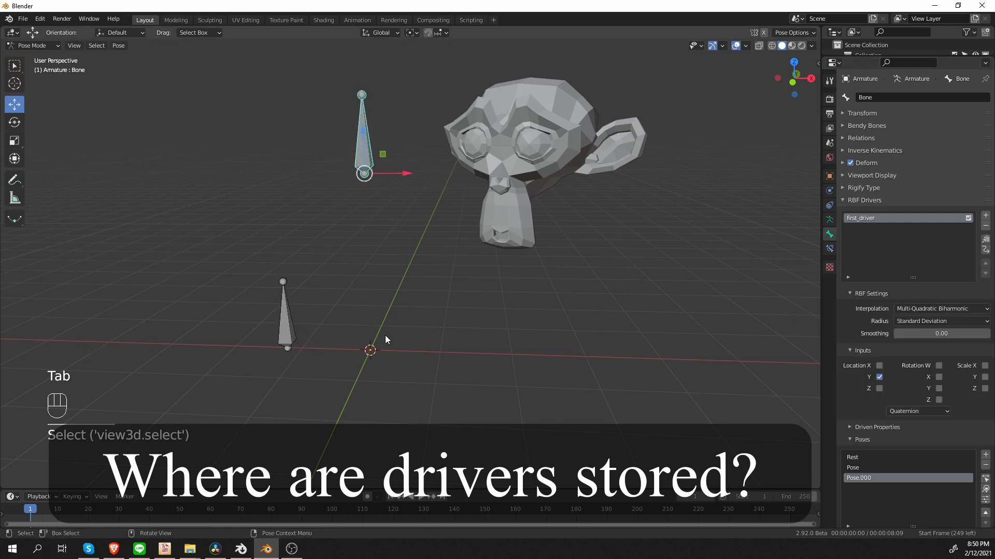
Add a new RBF driver to the second bone, Bone.001, and rename it second_driver
{"action": "left_click", "coordinate": [284, 303]}
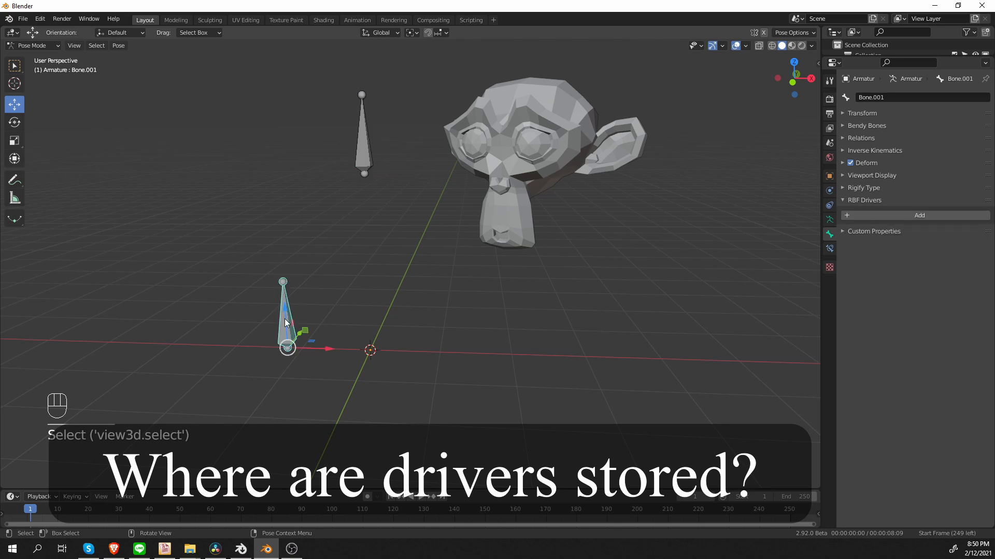
{"action": "left_click", "coordinate": [913, 215]}
{"action": "left_click", "coordinate": [906, 215]}
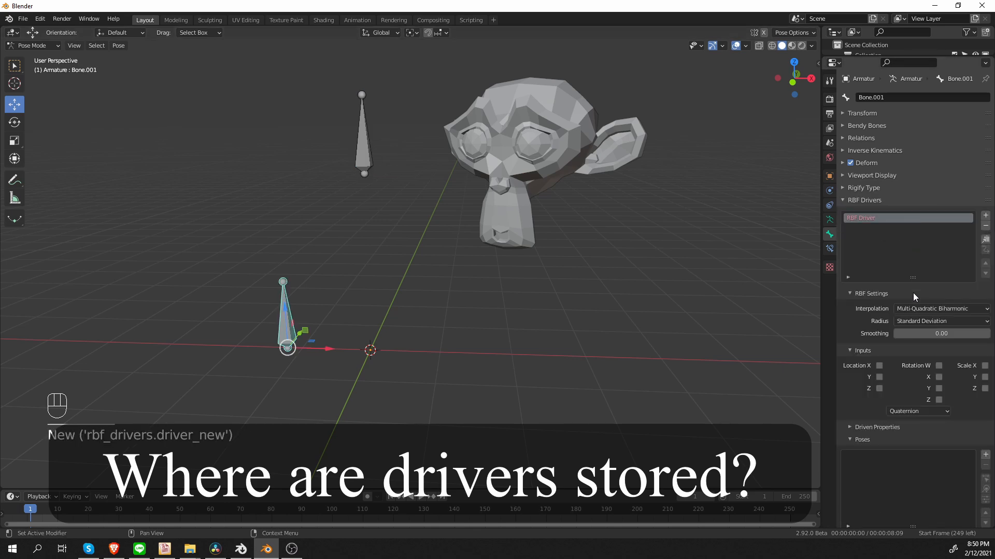
{"action": "double_click", "coordinate": [886, 219]}
{"action": "key", "text": "BackSpace"}
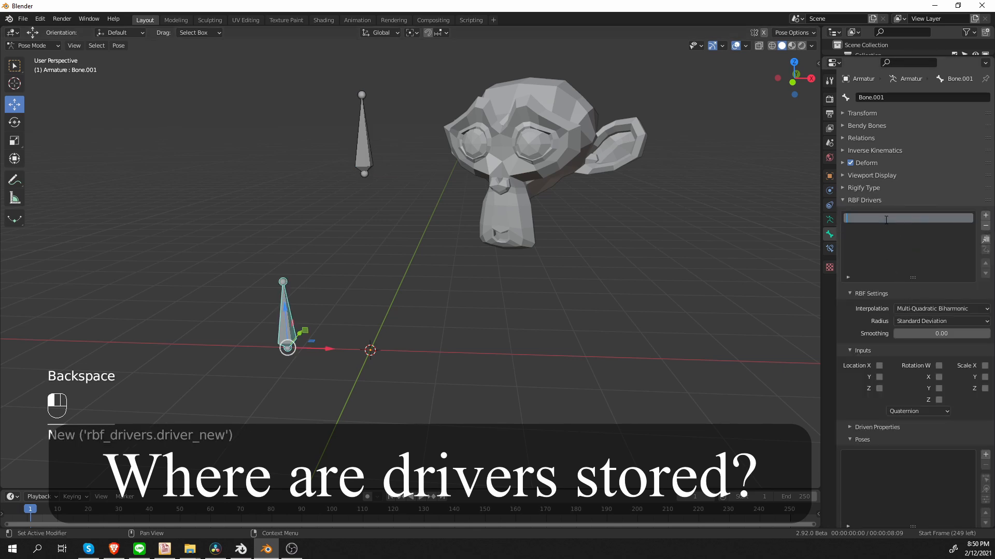
{"action": "type", "text": "second_driver"}
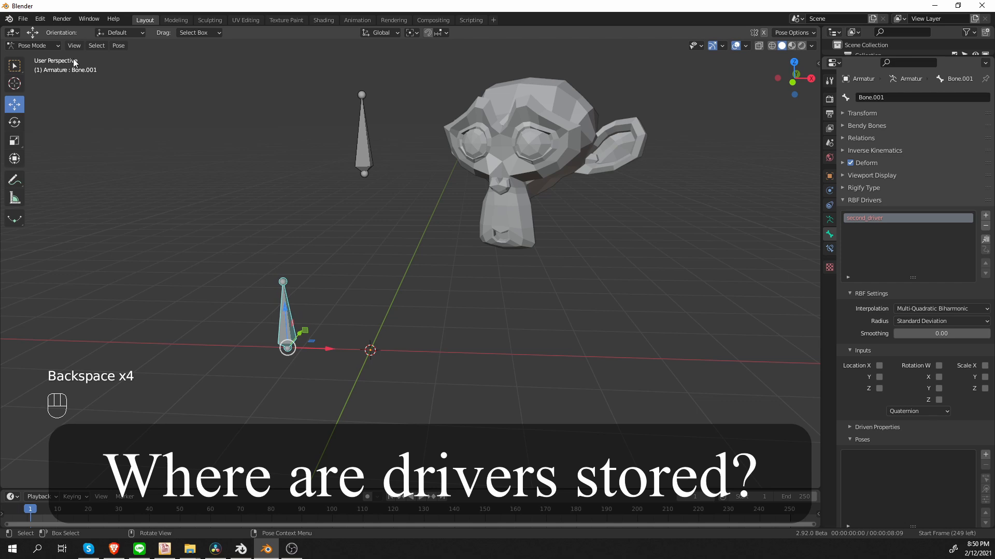
Add another new RBF driver to the original bone and open its choice of driven property types
{"action": "left_click", "coordinate": [358, 147]}
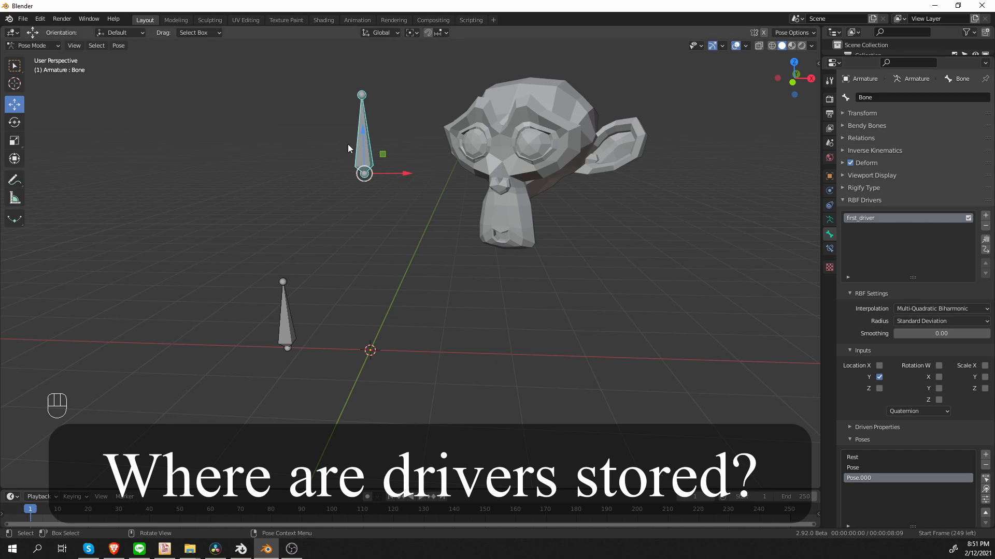
{"action": "left_click", "coordinate": [985, 215]}
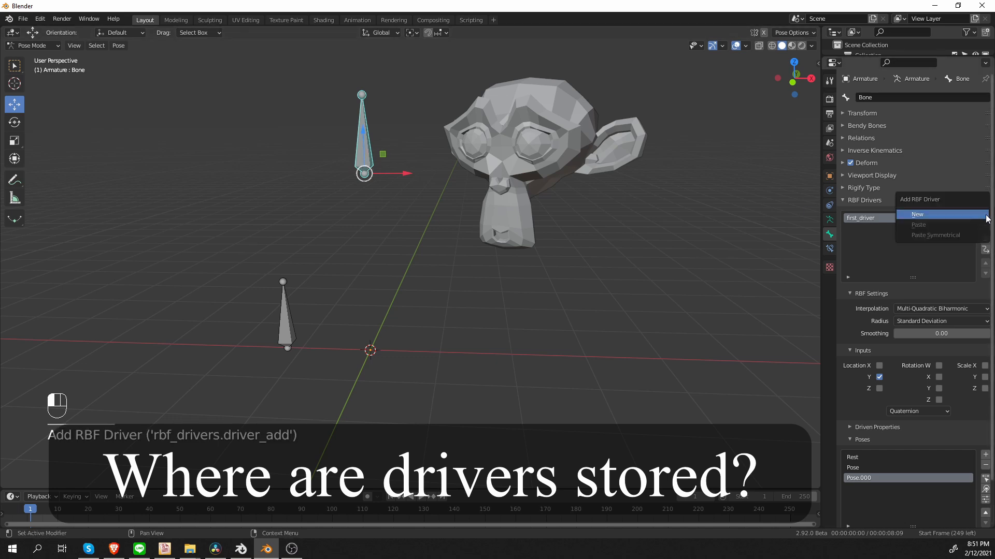
{"action": "left_click", "coordinate": [952, 215]}
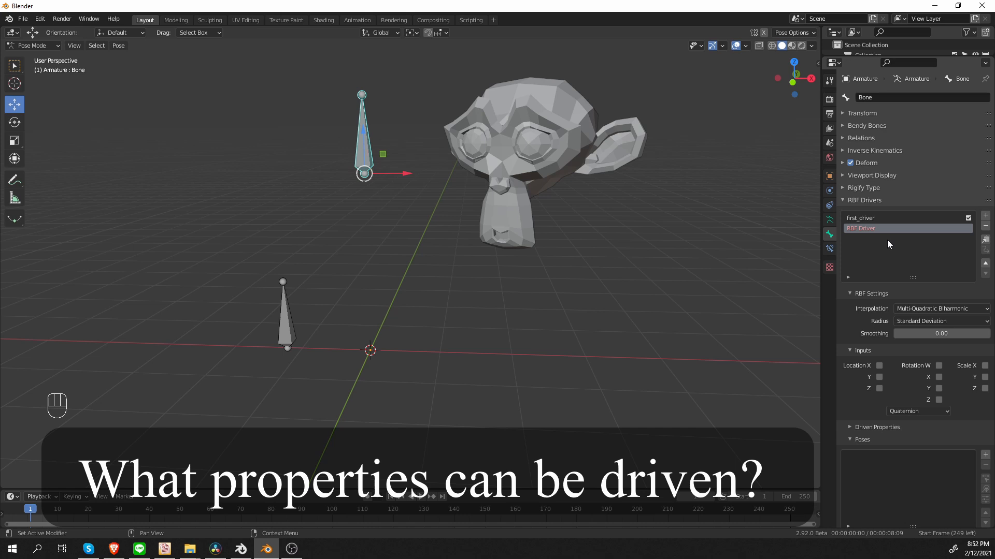
{"action": "left_click", "coordinate": [881, 427]}
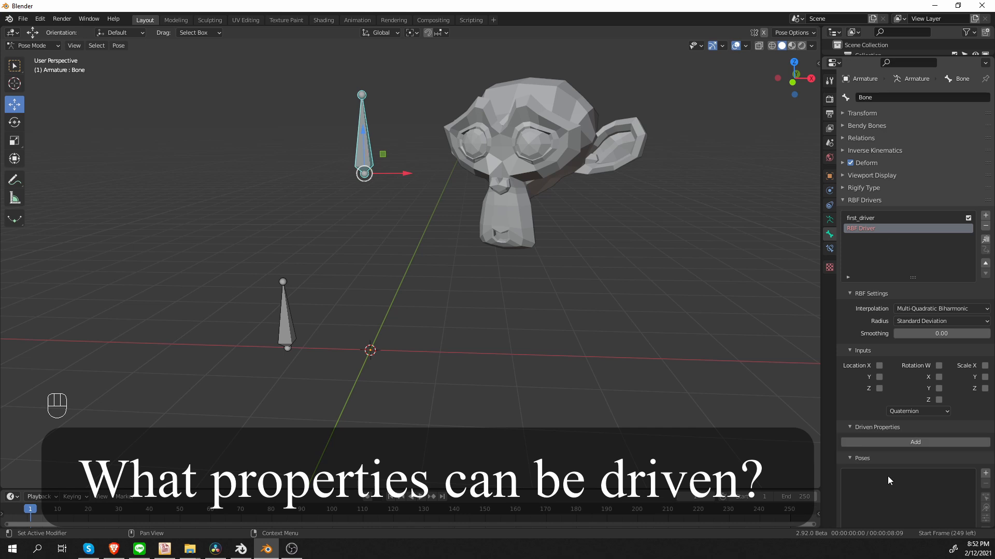
{"action": "left_click", "coordinate": [893, 442]}
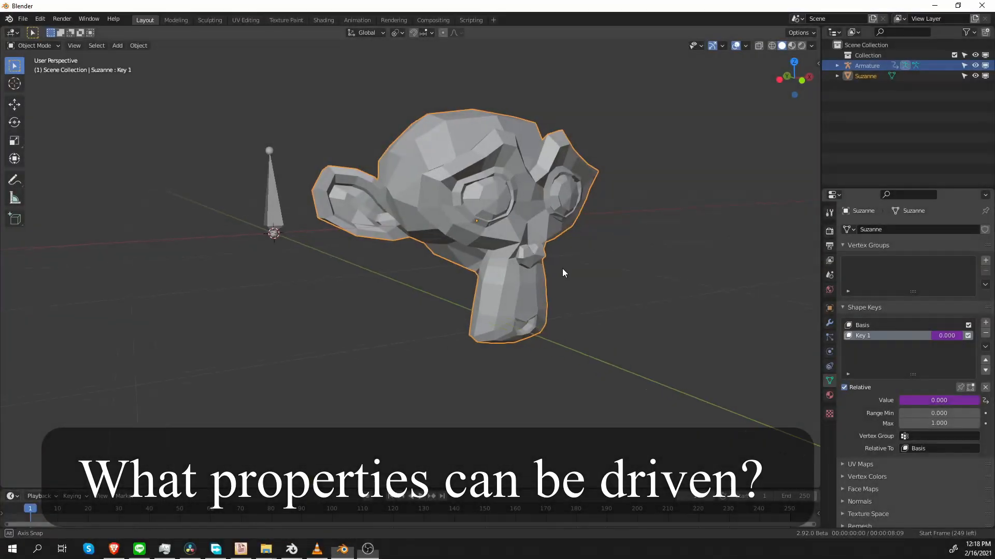
Put the armature of the shape key example in Pose Mode and move its bone to test driving Suzanne's Key 1
{"action": "key", "text": "ctrl+Tab"}
{"action": "left_click", "coordinate": [642, 274]}
{"action": "key", "text": "ctrl+Tab"}
{"action": "left_click", "coordinate": [303, 225]}
{"action": "left_click", "coordinate": [280, 223]}
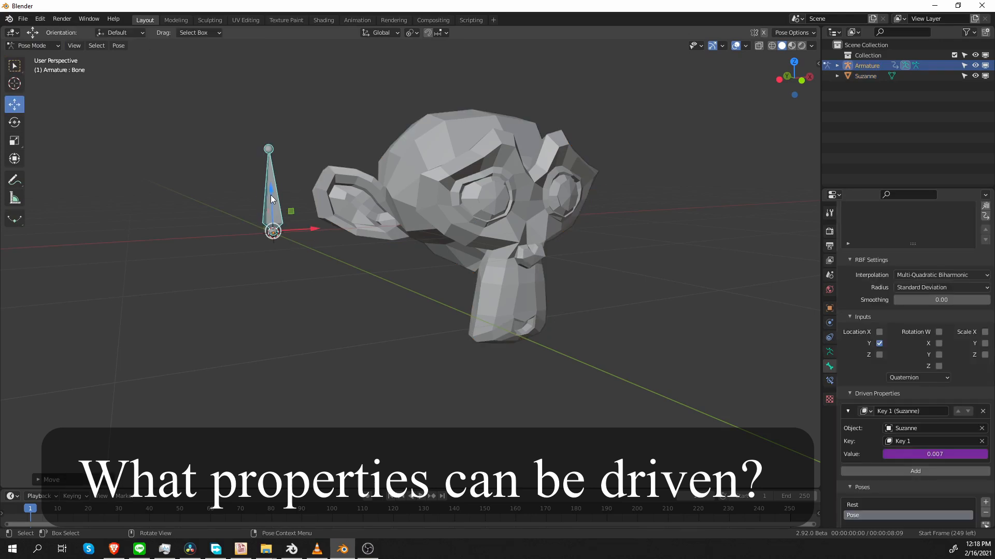
{"action": "mouse_move", "coordinate": [273, 199]}
{"action": "left_mouse_down"}
{"action": "mouse_move", "coordinate": [274, 91]}
{"action": "mouse_move", "coordinate": [289, 209]}
{"action": "mouse_move", "coordinate": [284, 80]}
{"action": "mouse_move", "coordinate": [289, 208]}
{"action": "left_mouse_up"}
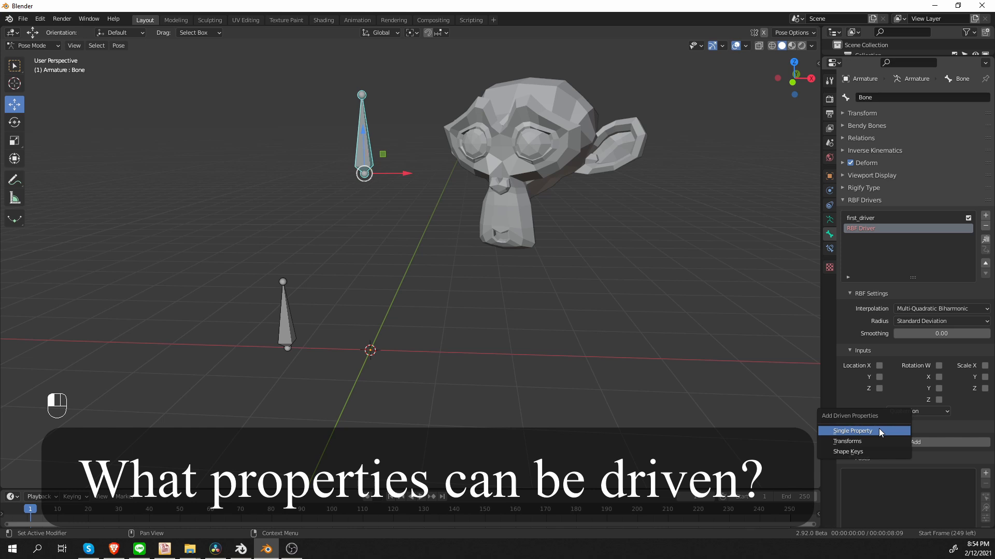
Add a Single Property driven property to the original bone's new RBF driver
{"action": "left_click", "coordinate": [879, 430]}
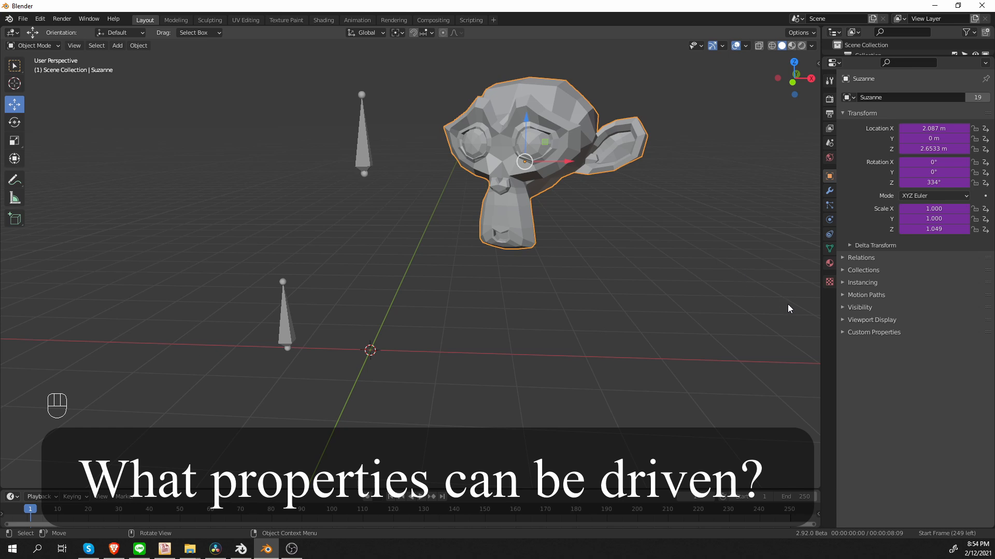
Examine Suzanne's object properties and Bone.001's Bendy Bones settings for values that could be driven, including Delta Transform, Relations and Visibility
{"action": "left_click", "coordinate": [848, 282]}
{"action": "left_click", "coordinate": [856, 292]}
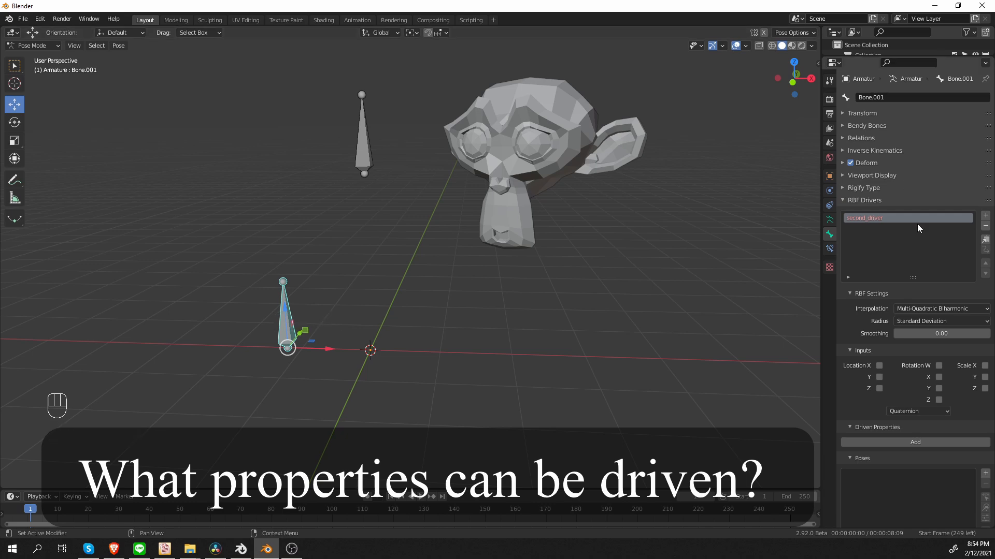
{"action": "left_click", "coordinate": [888, 127]}
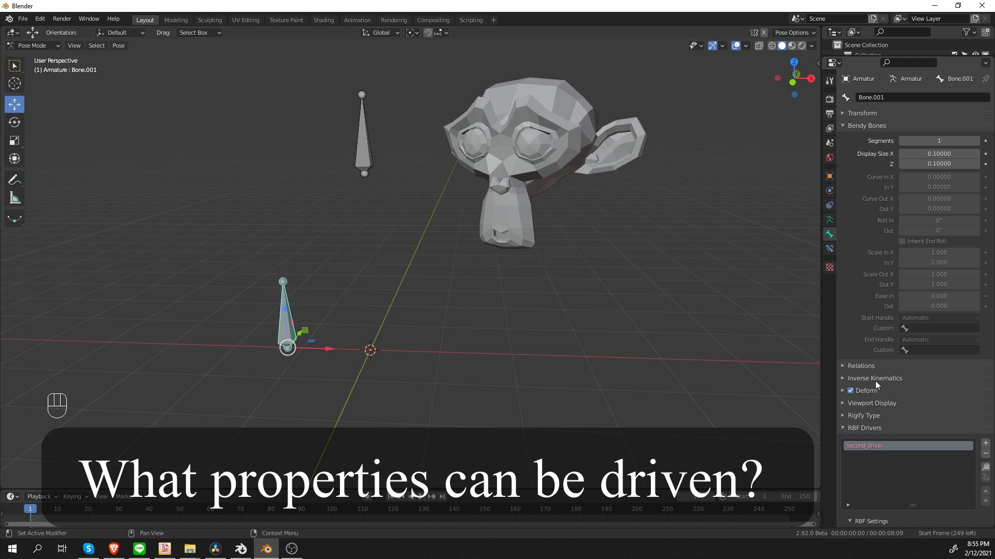
{"action": "left_click", "coordinate": [524, 147]}
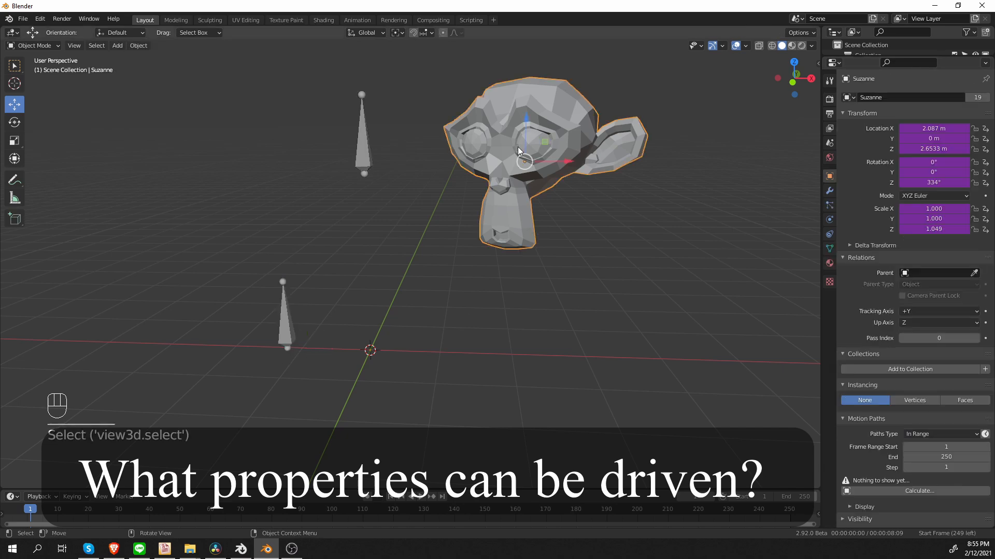
{"action": "left_click", "coordinate": [858, 244]}
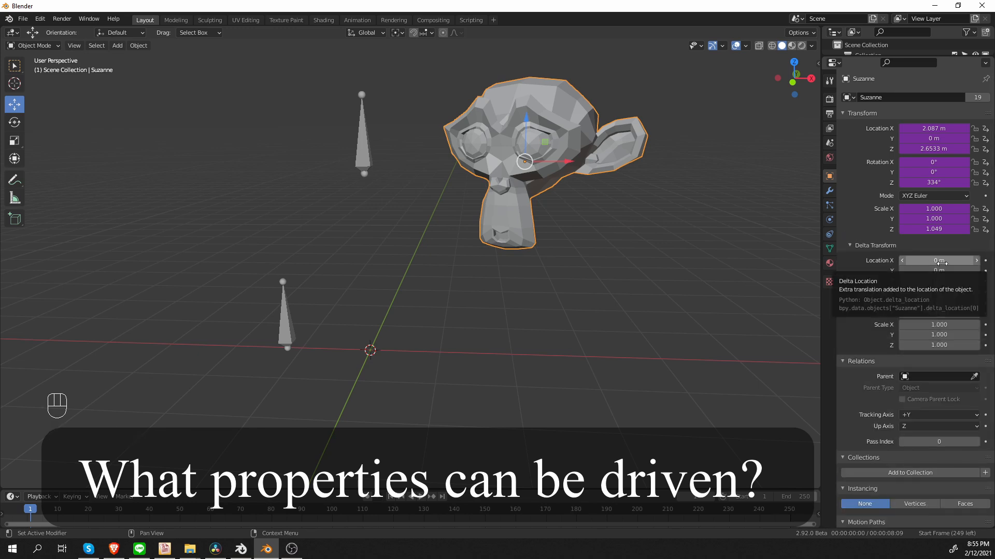
{"action": "scroll", "coordinate": [885, 418], "scroll_direction": "down", "scroll_amount": 6}
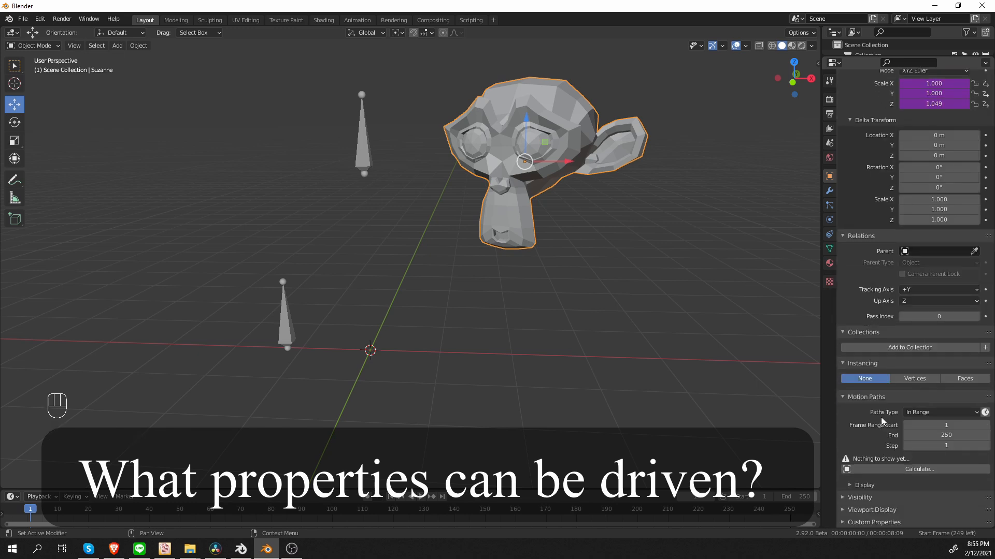
{"action": "scroll", "coordinate": [885, 497], "scroll_direction": "down", "scroll_amount": 2}
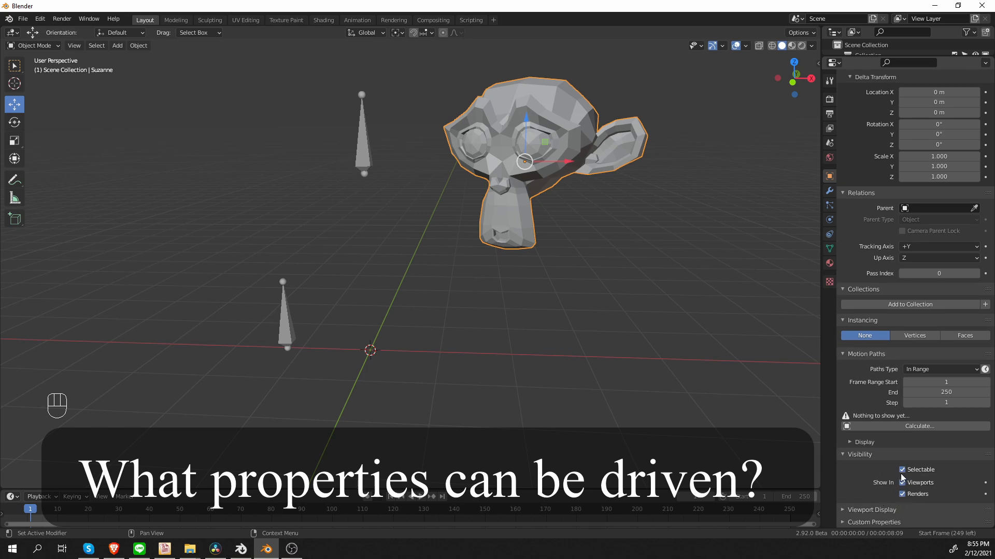
{"action": "left_click", "coordinate": [907, 249]}
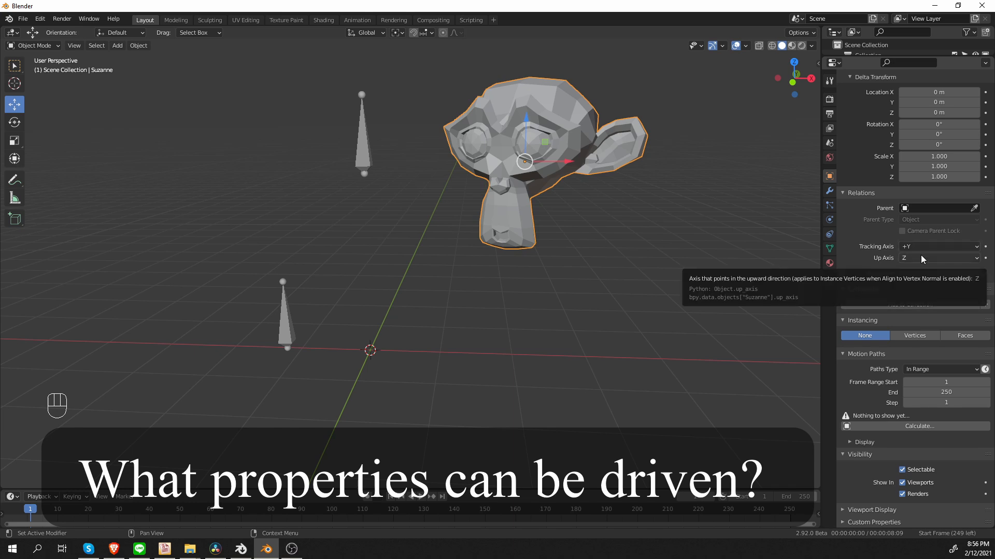
Add a custom property to the Suzanne object
{"action": "left_click", "coordinate": [884, 524]}
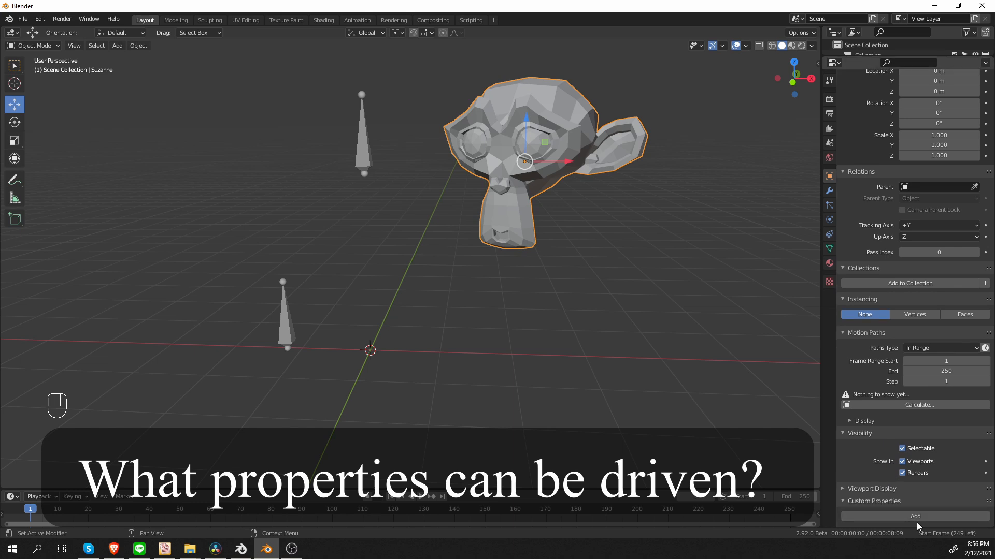
{"action": "left_click", "coordinate": [932, 516]}
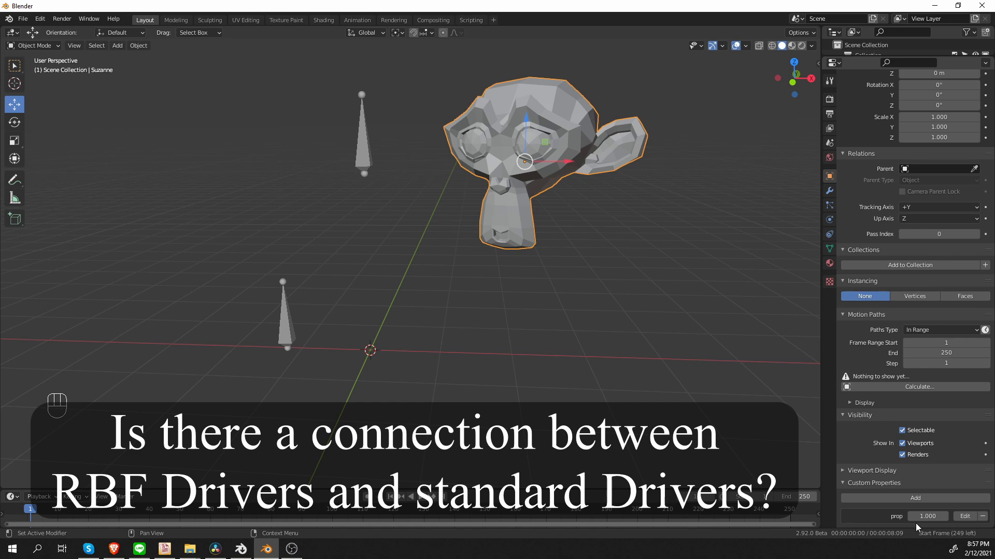
Select the original bone, make first_driver its active RBF driver, and review the driver's inputs and driven properties
{"action": "left_click", "coordinate": [360, 142]}
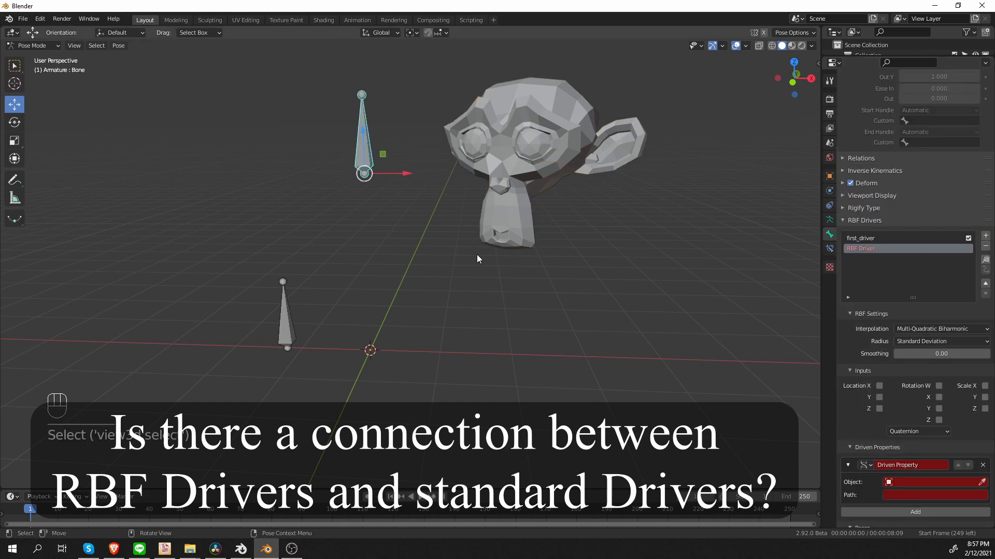
{"action": "left_click", "coordinate": [868, 241]}
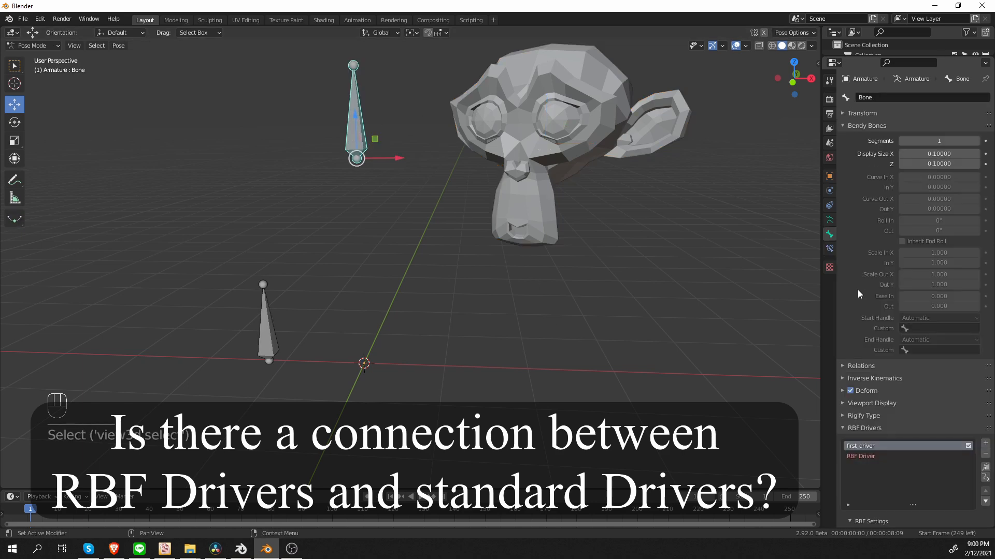
{"action": "scroll", "coordinate": [856, 292], "scroll_direction": "down", "scroll_amount": 10}
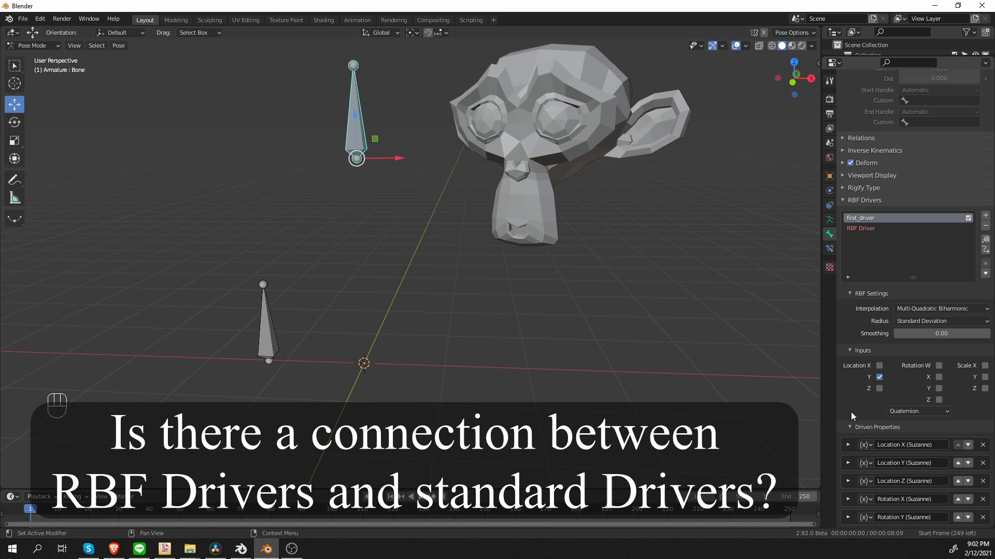
Inspect the standard drivers on Suzanne's location, including the Z Location driver's scripted expression and variables in the Drivers Editor
{"action": "key", "text": "ctrl+Tab"}
{"action": "left_click", "coordinate": [511, 129]}
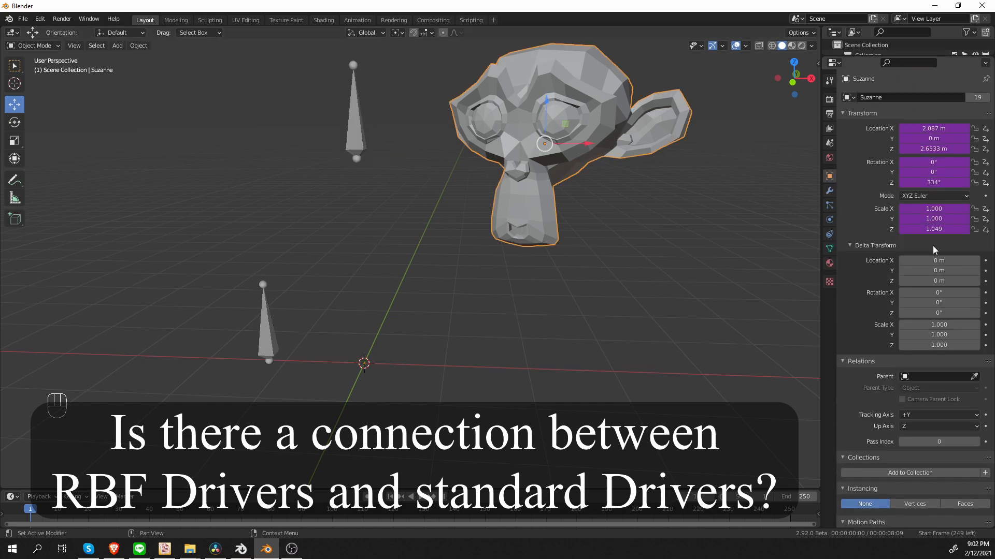
{"action": "right_click", "coordinate": [929, 129]}
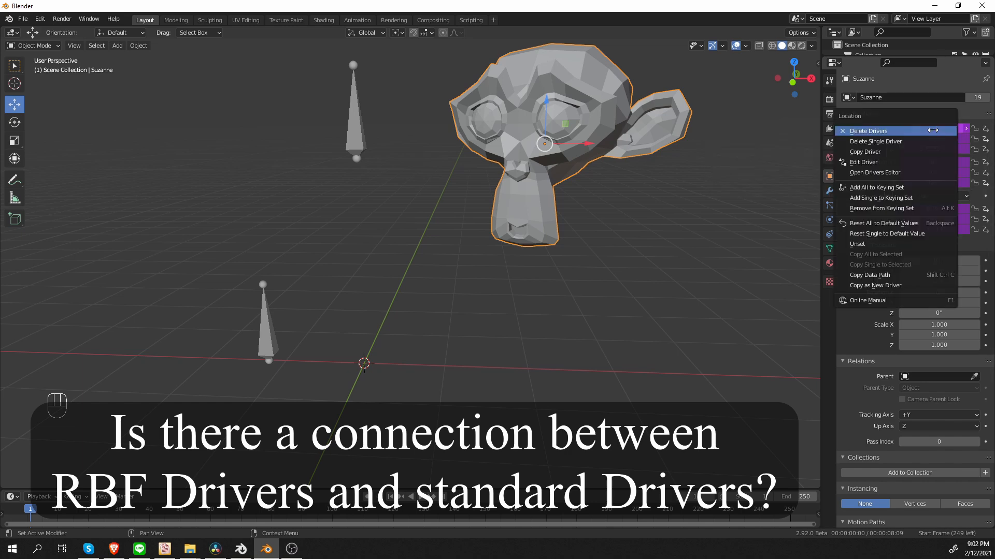
{"action": "left_click", "coordinate": [916, 161]}
{"action": "right_click", "coordinate": [936, 148]}
{"action": "left_click", "coordinate": [938, 158]}
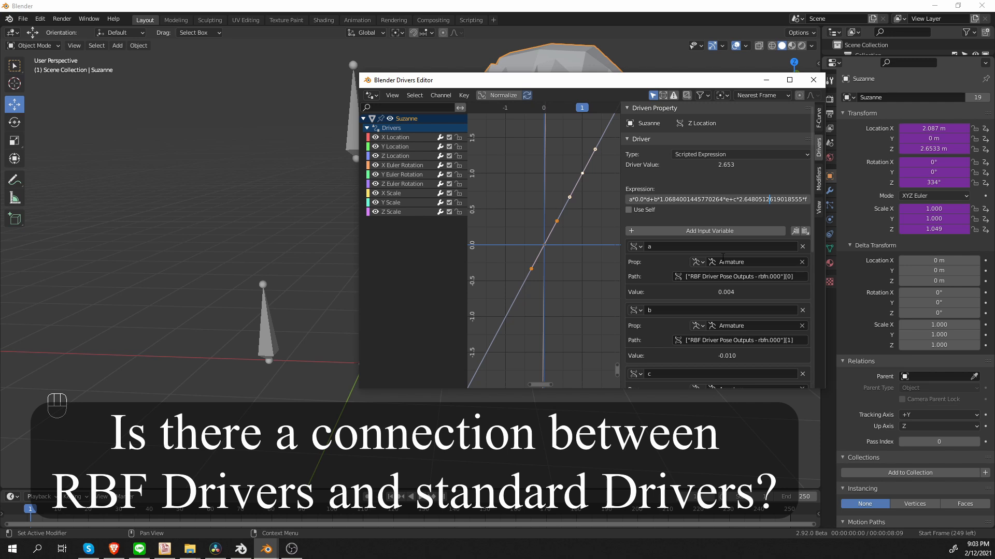
{"action": "left_click", "coordinate": [669, 200]}
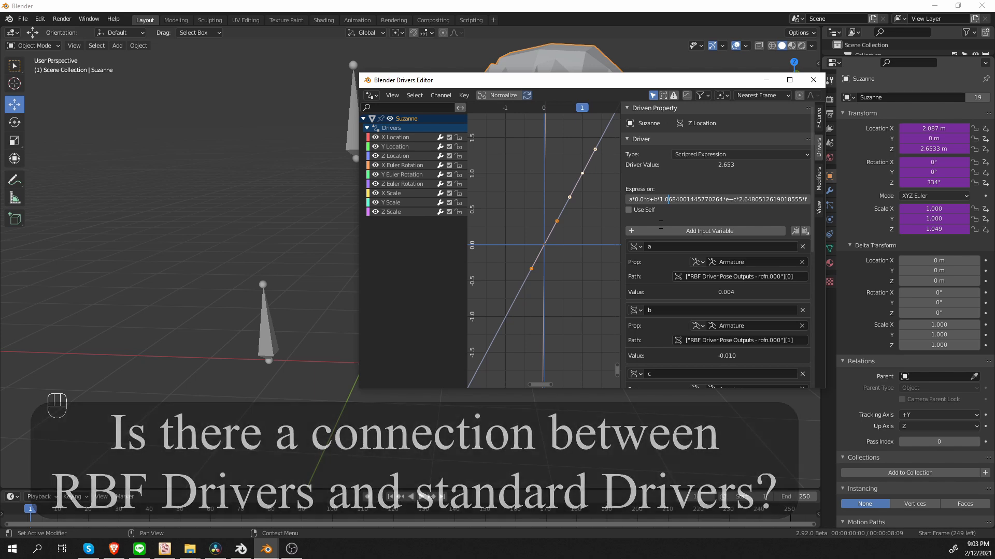
{"action": "left_click", "coordinate": [813, 80]}
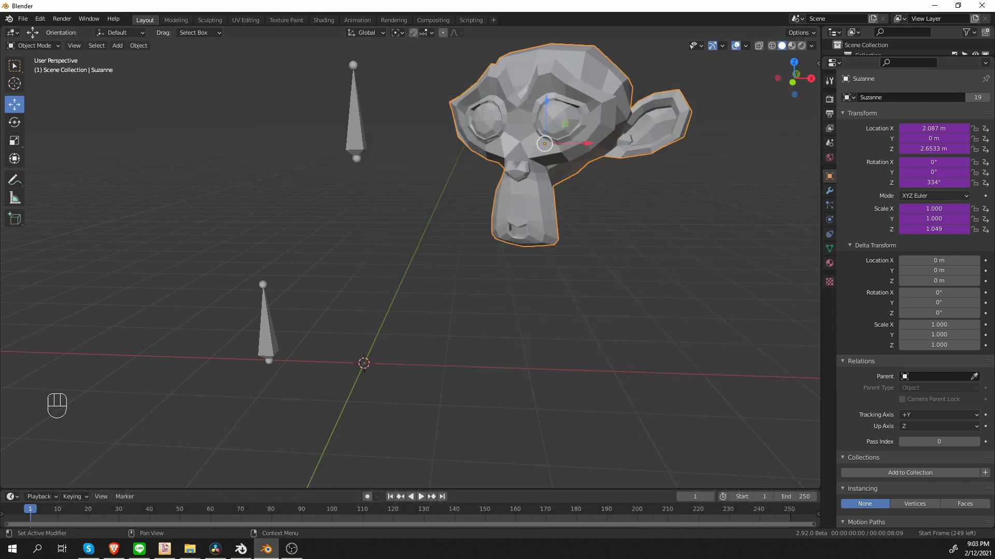
Switch to the web browser showing the RBF Drivers documentation FAQ
{"action": "key", "text": "alt+Tab"}
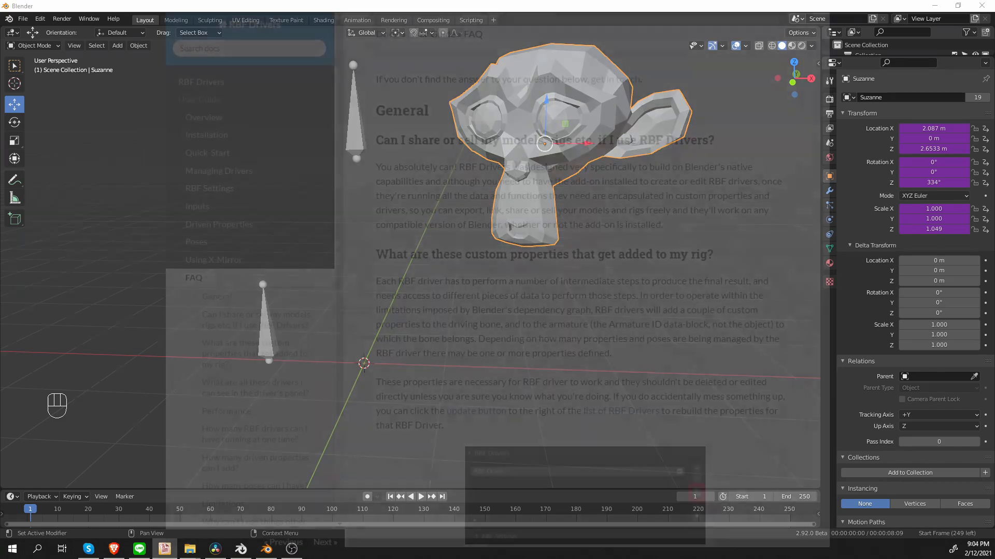